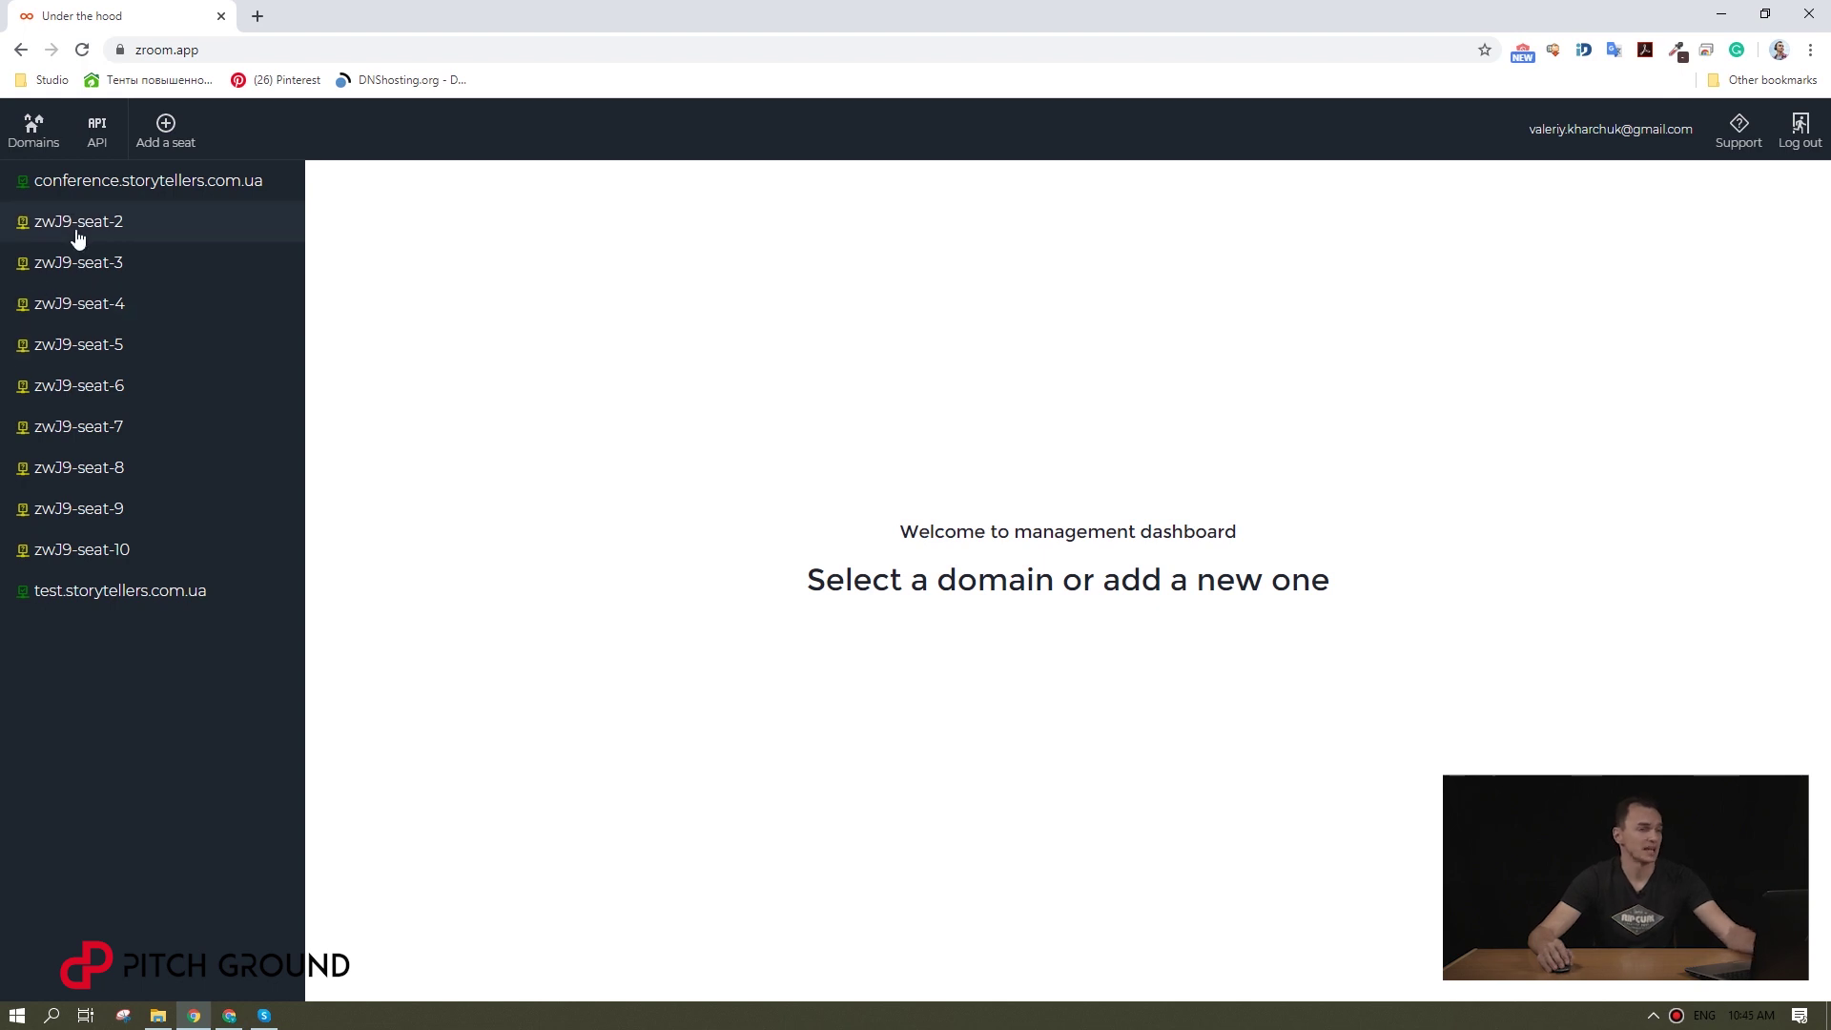
Step: Assign chat.storytellers.com.ua as the domain of seat zwJ9-seat-2 and confirm it
click(76, 229)
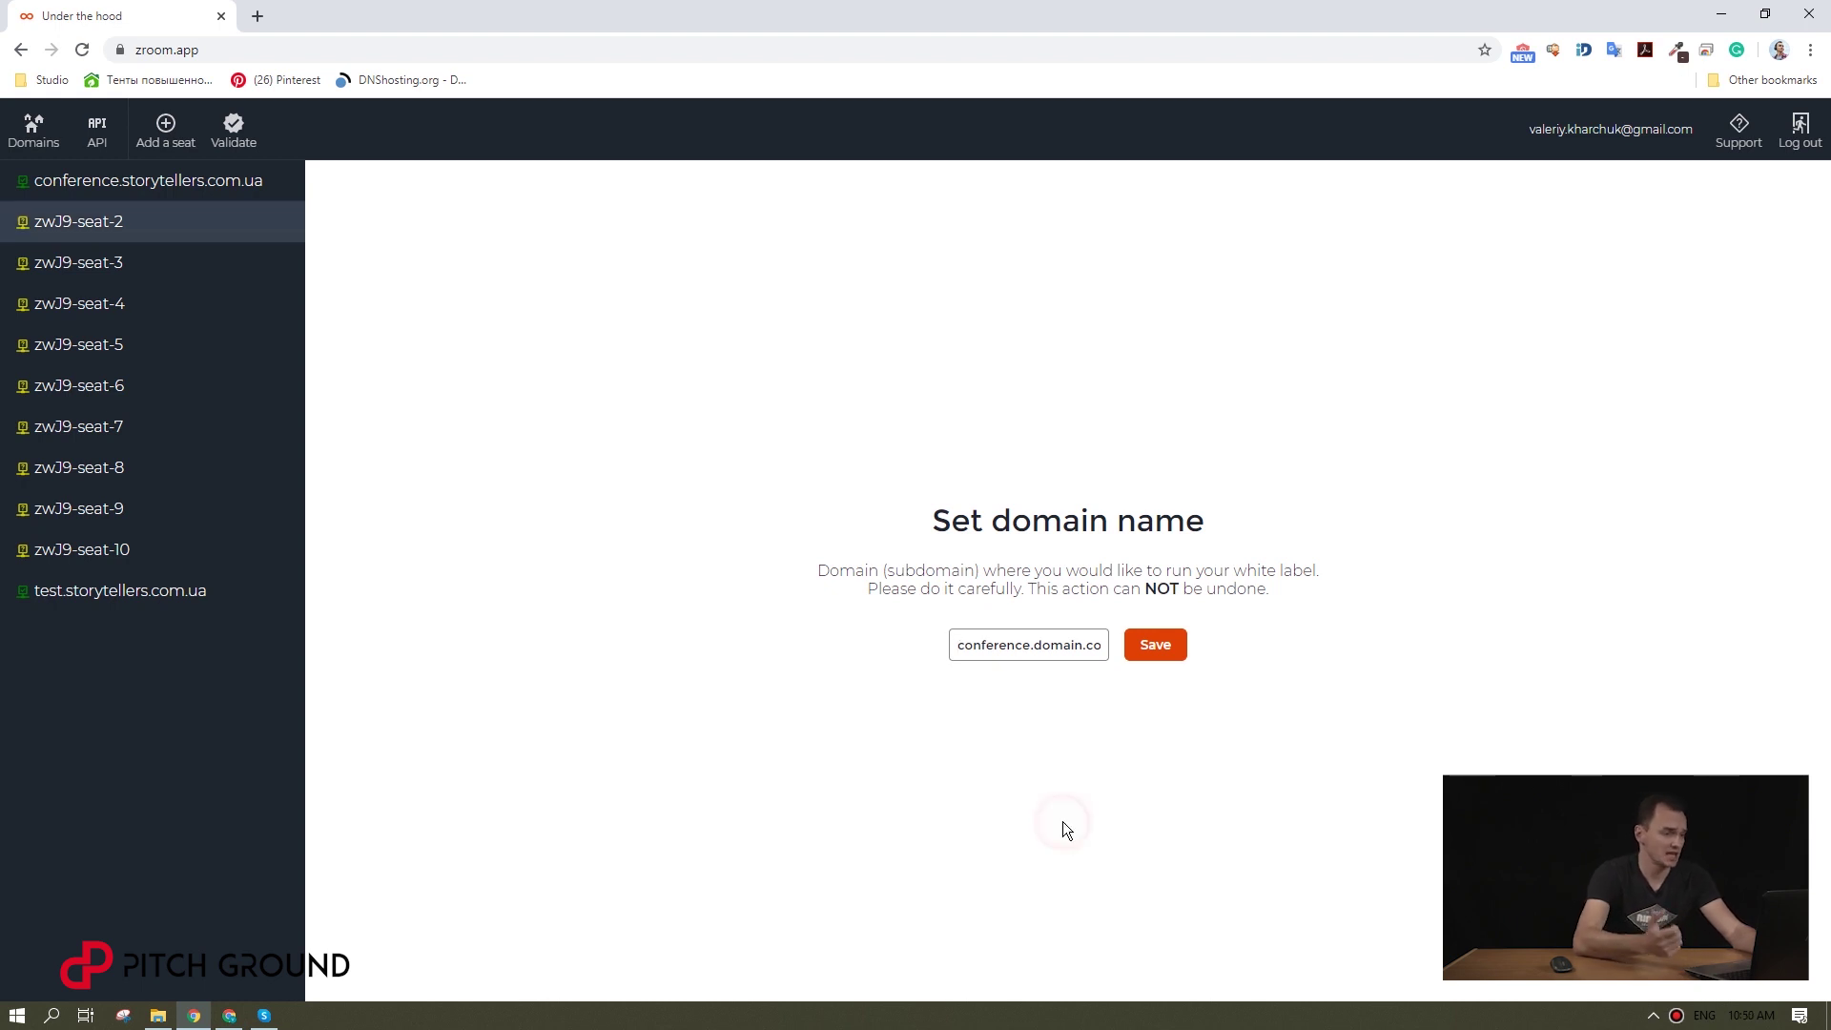
text(chat.st)
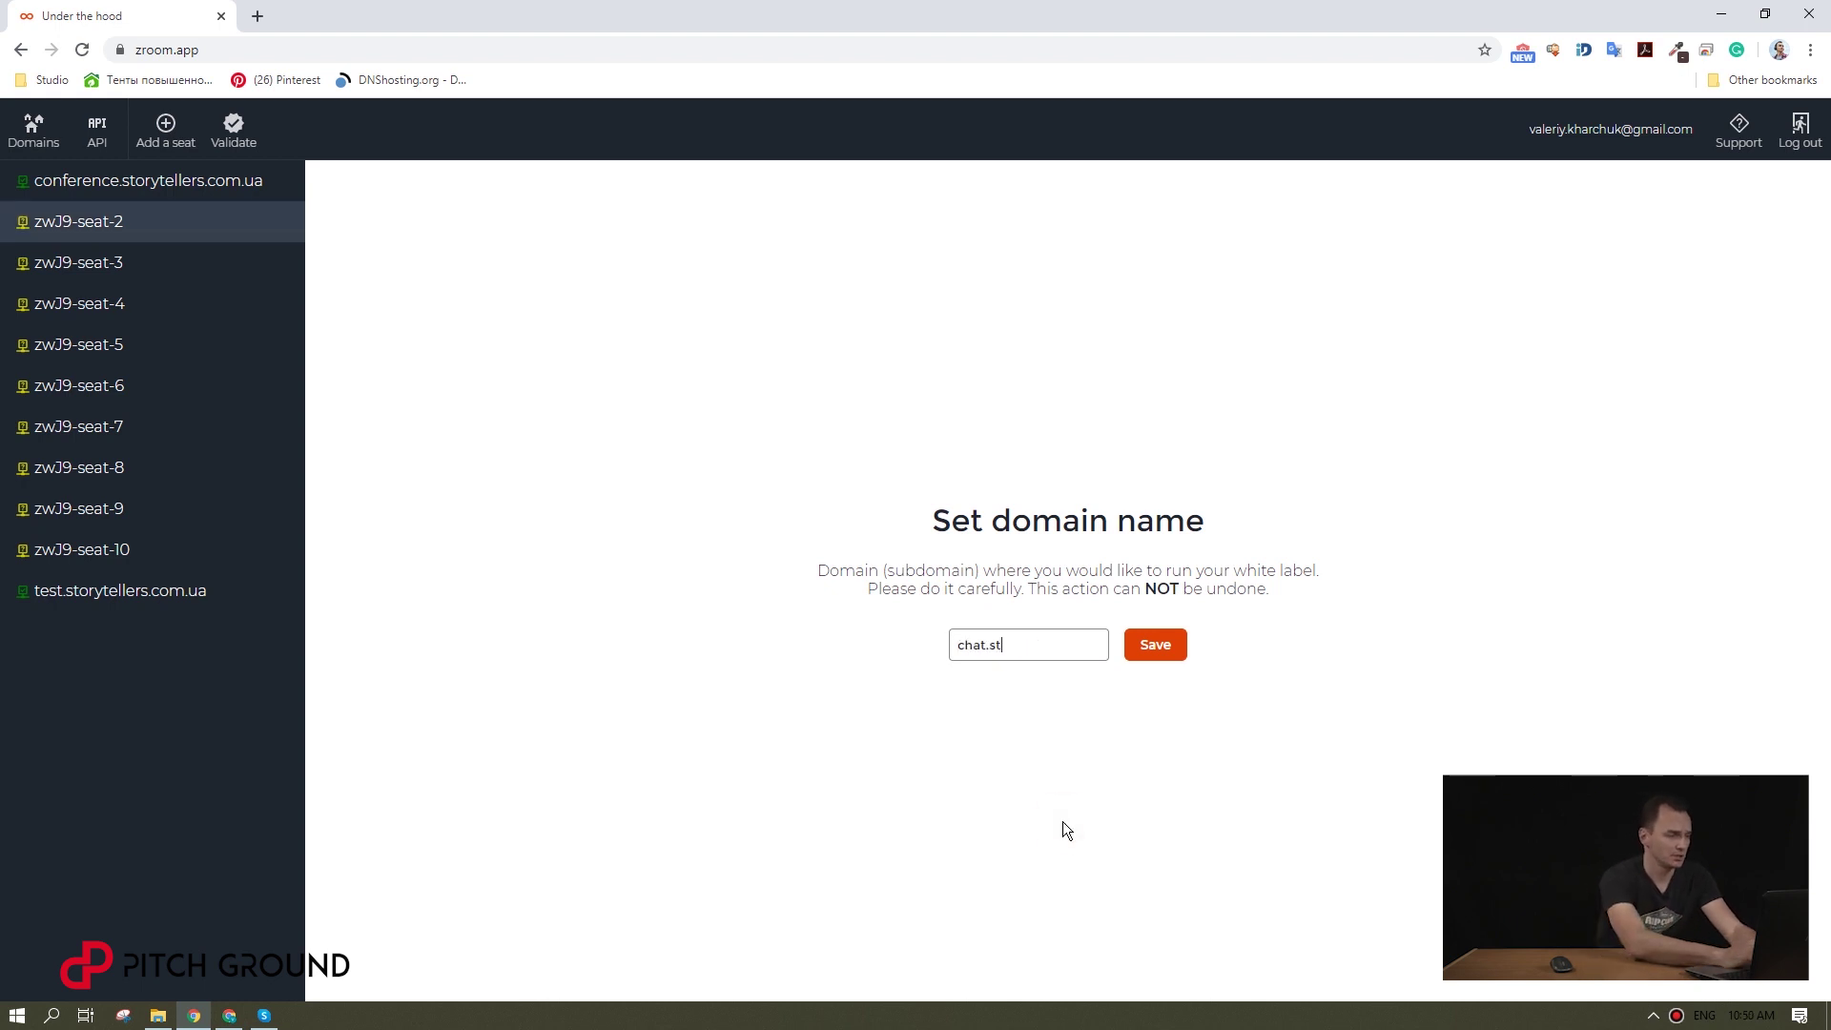
text(orytellers.com)
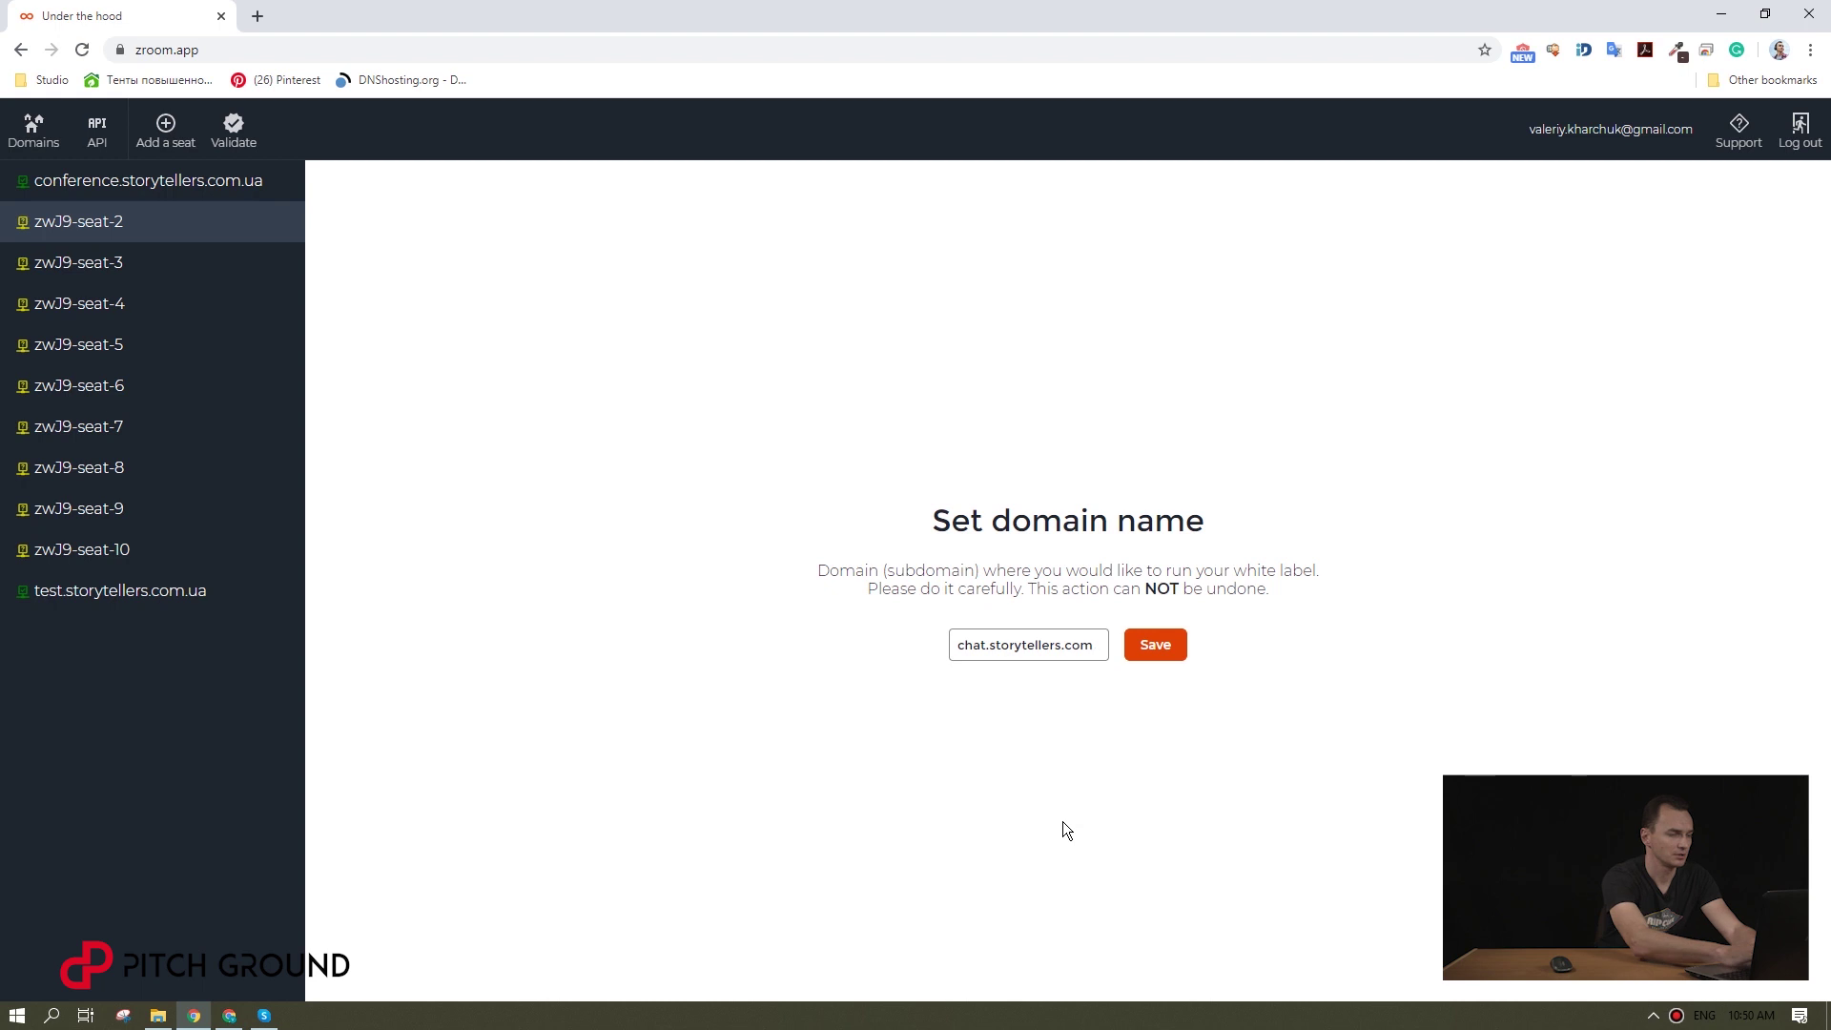
text(.ua)
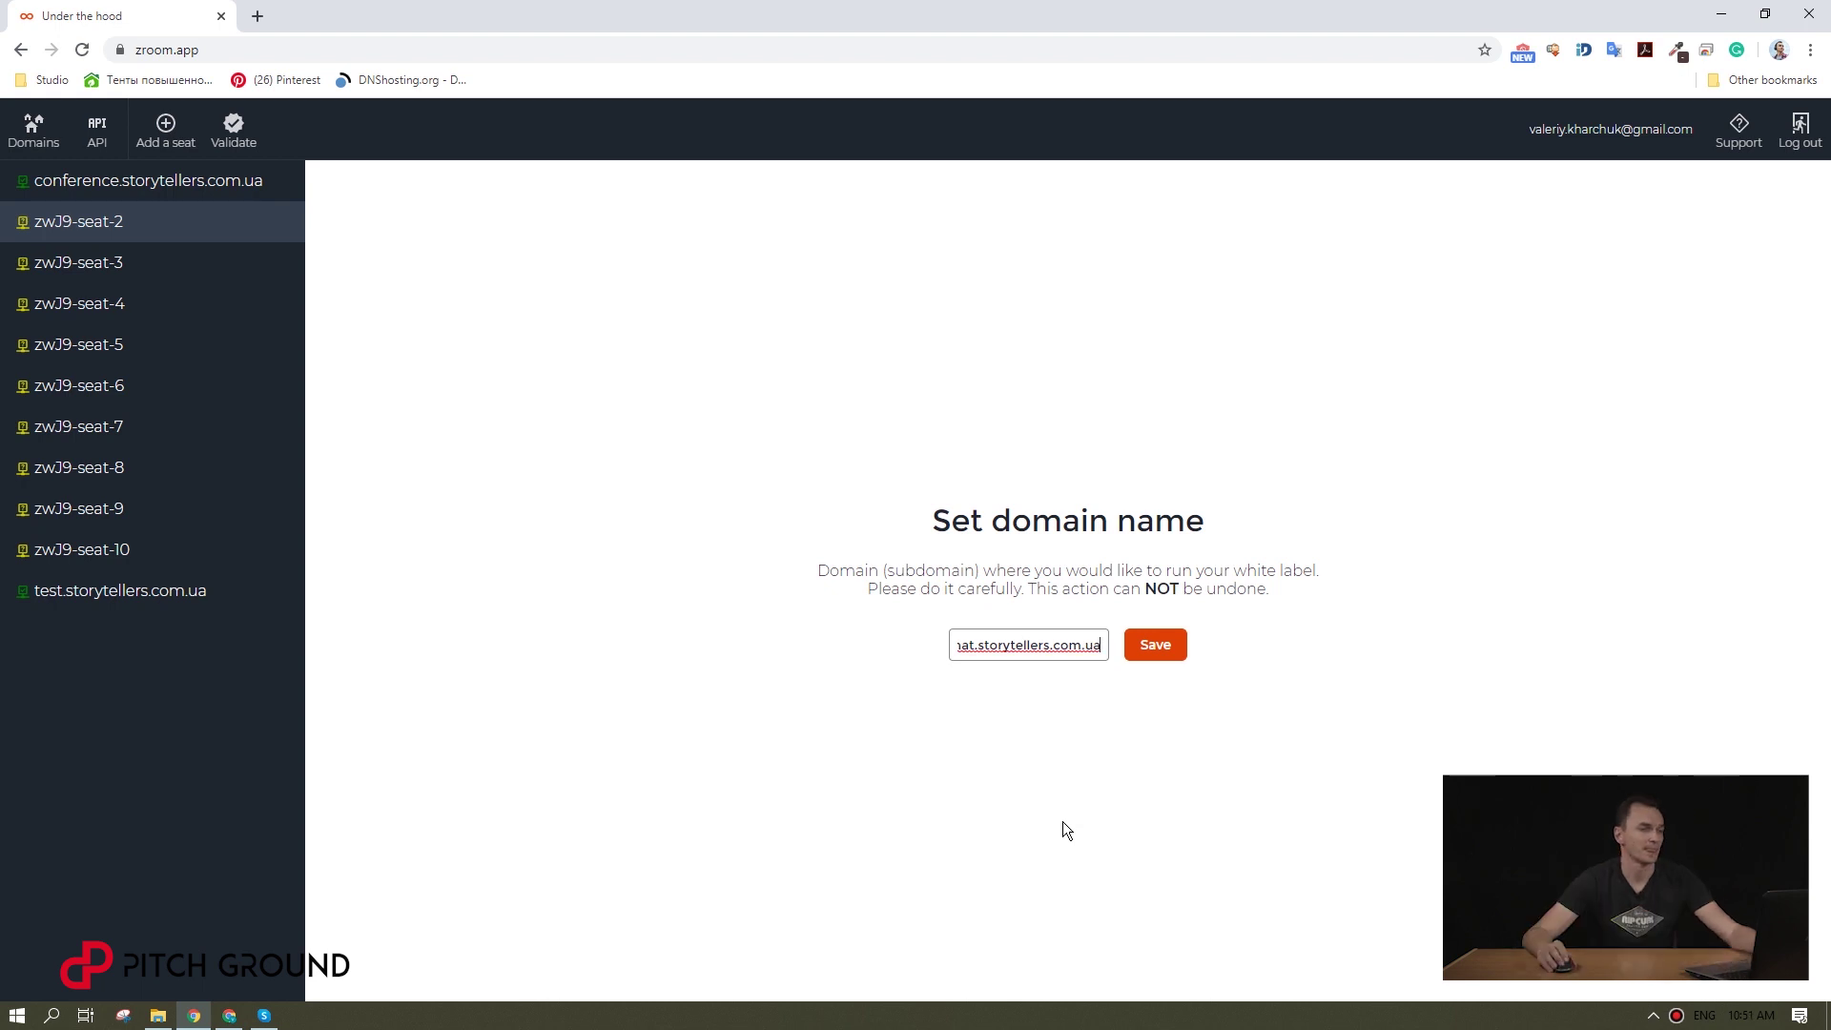
click(1144, 647)
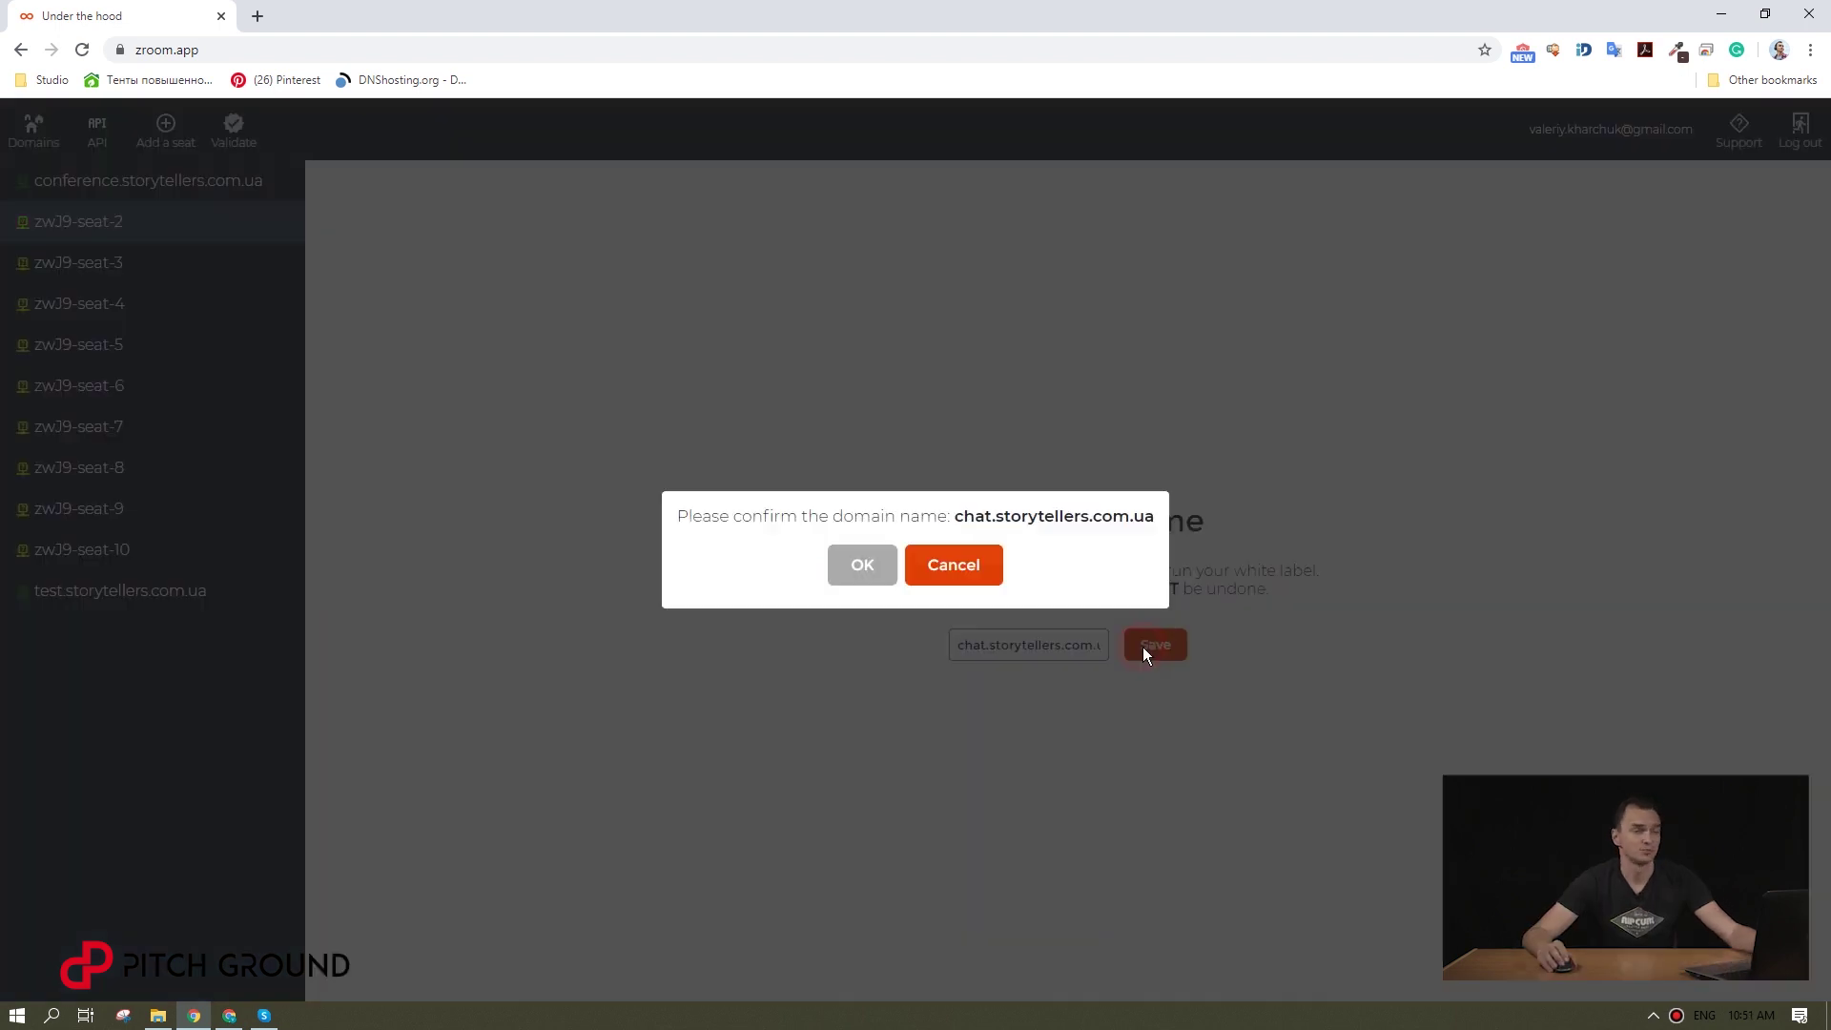
click(863, 568)
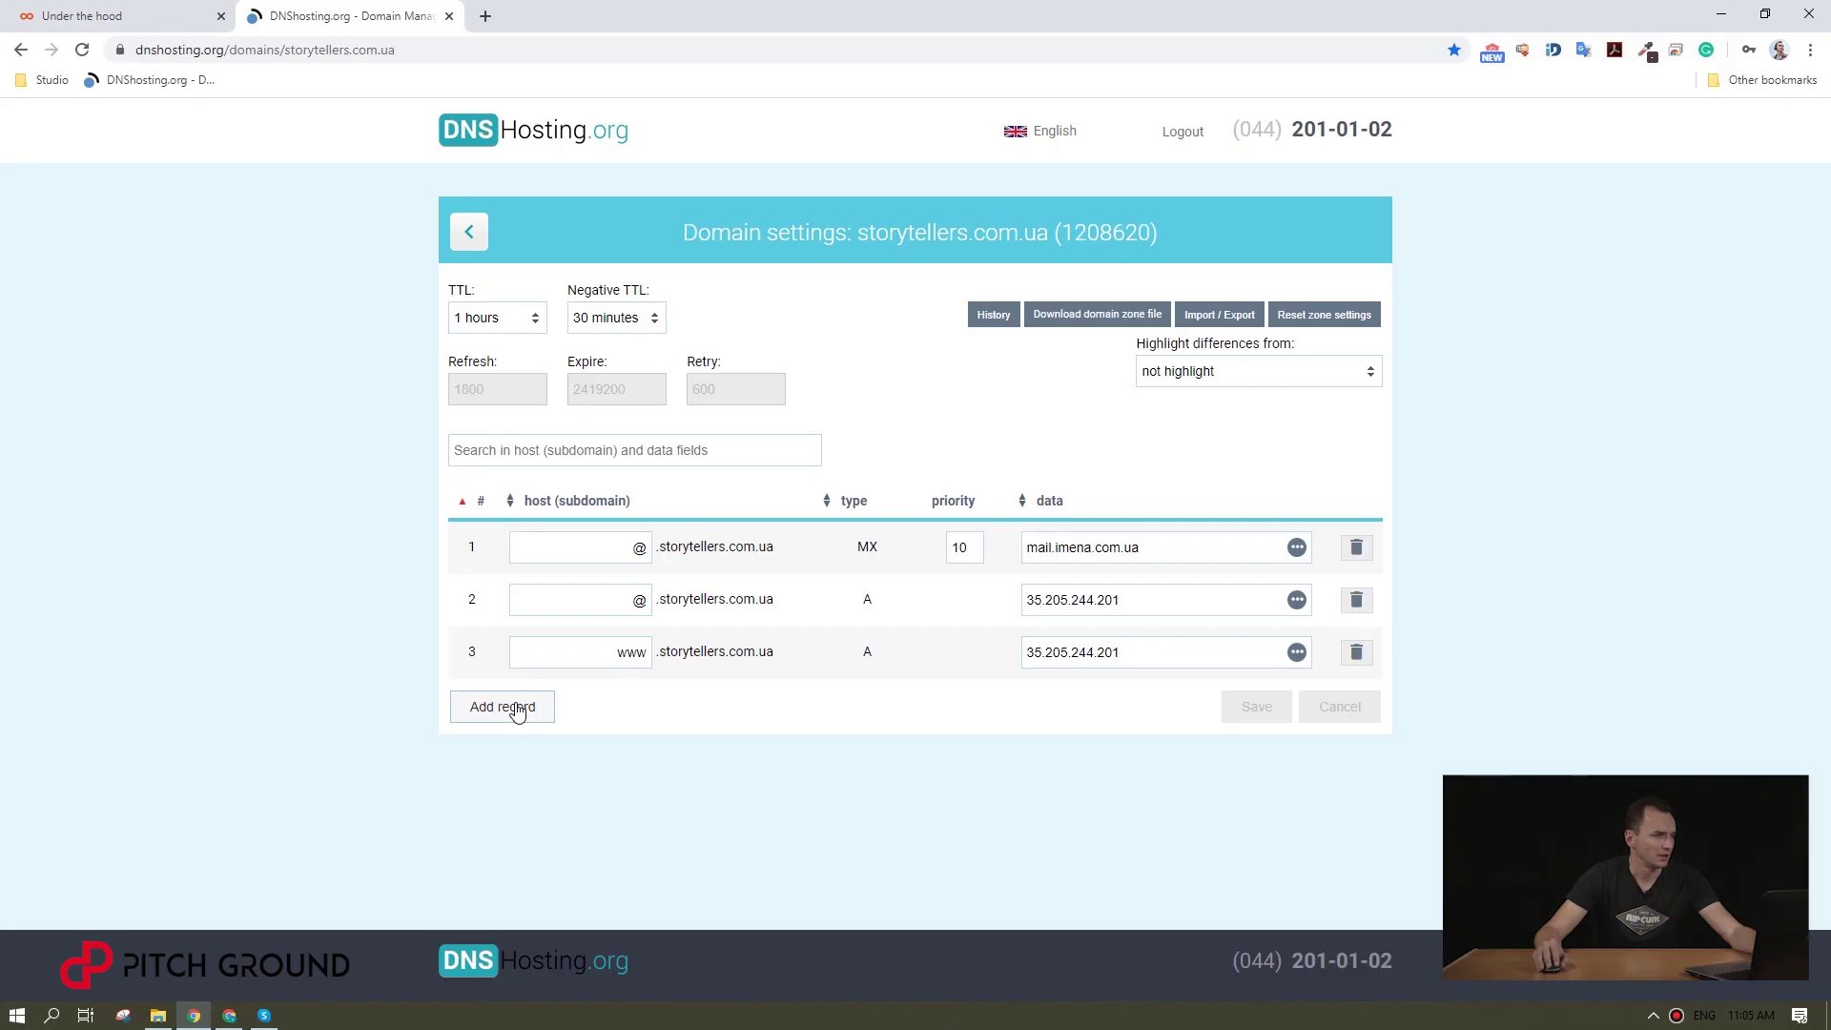
Step: Add a new DNS record row for host chat with type CNAME
click(516, 710)
click(563, 704)
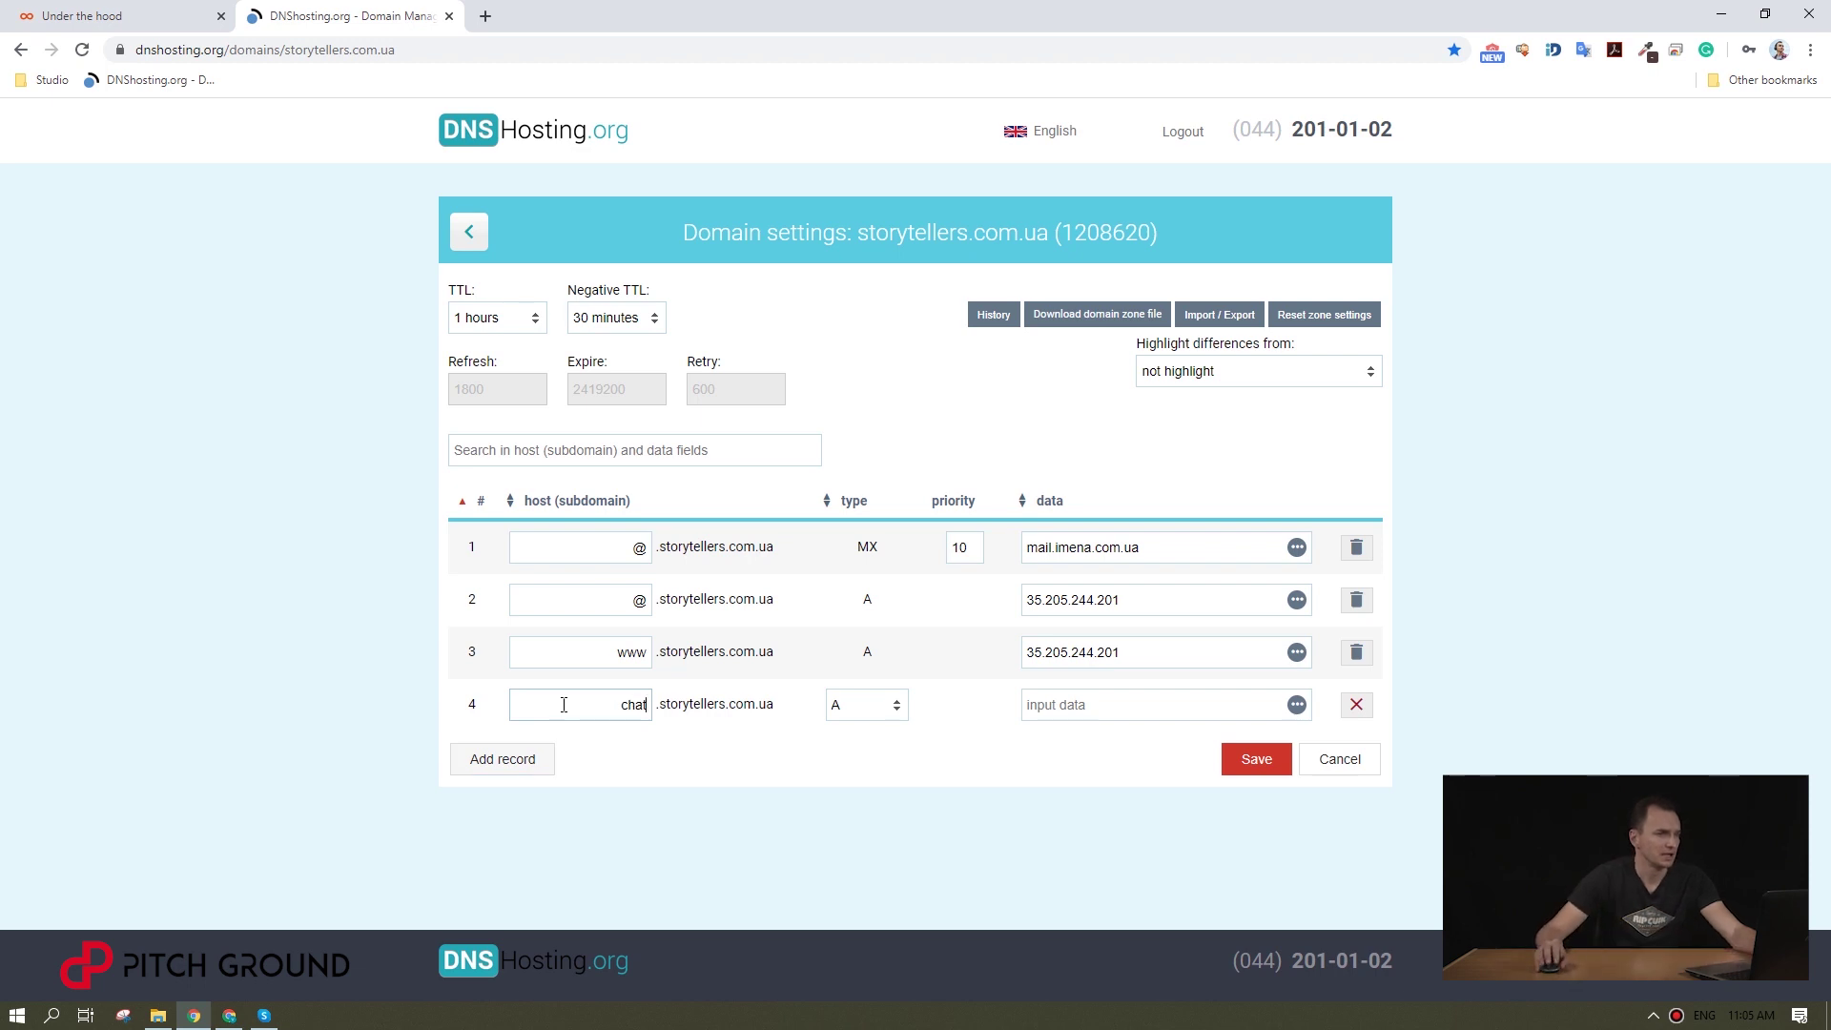
click(896, 711)
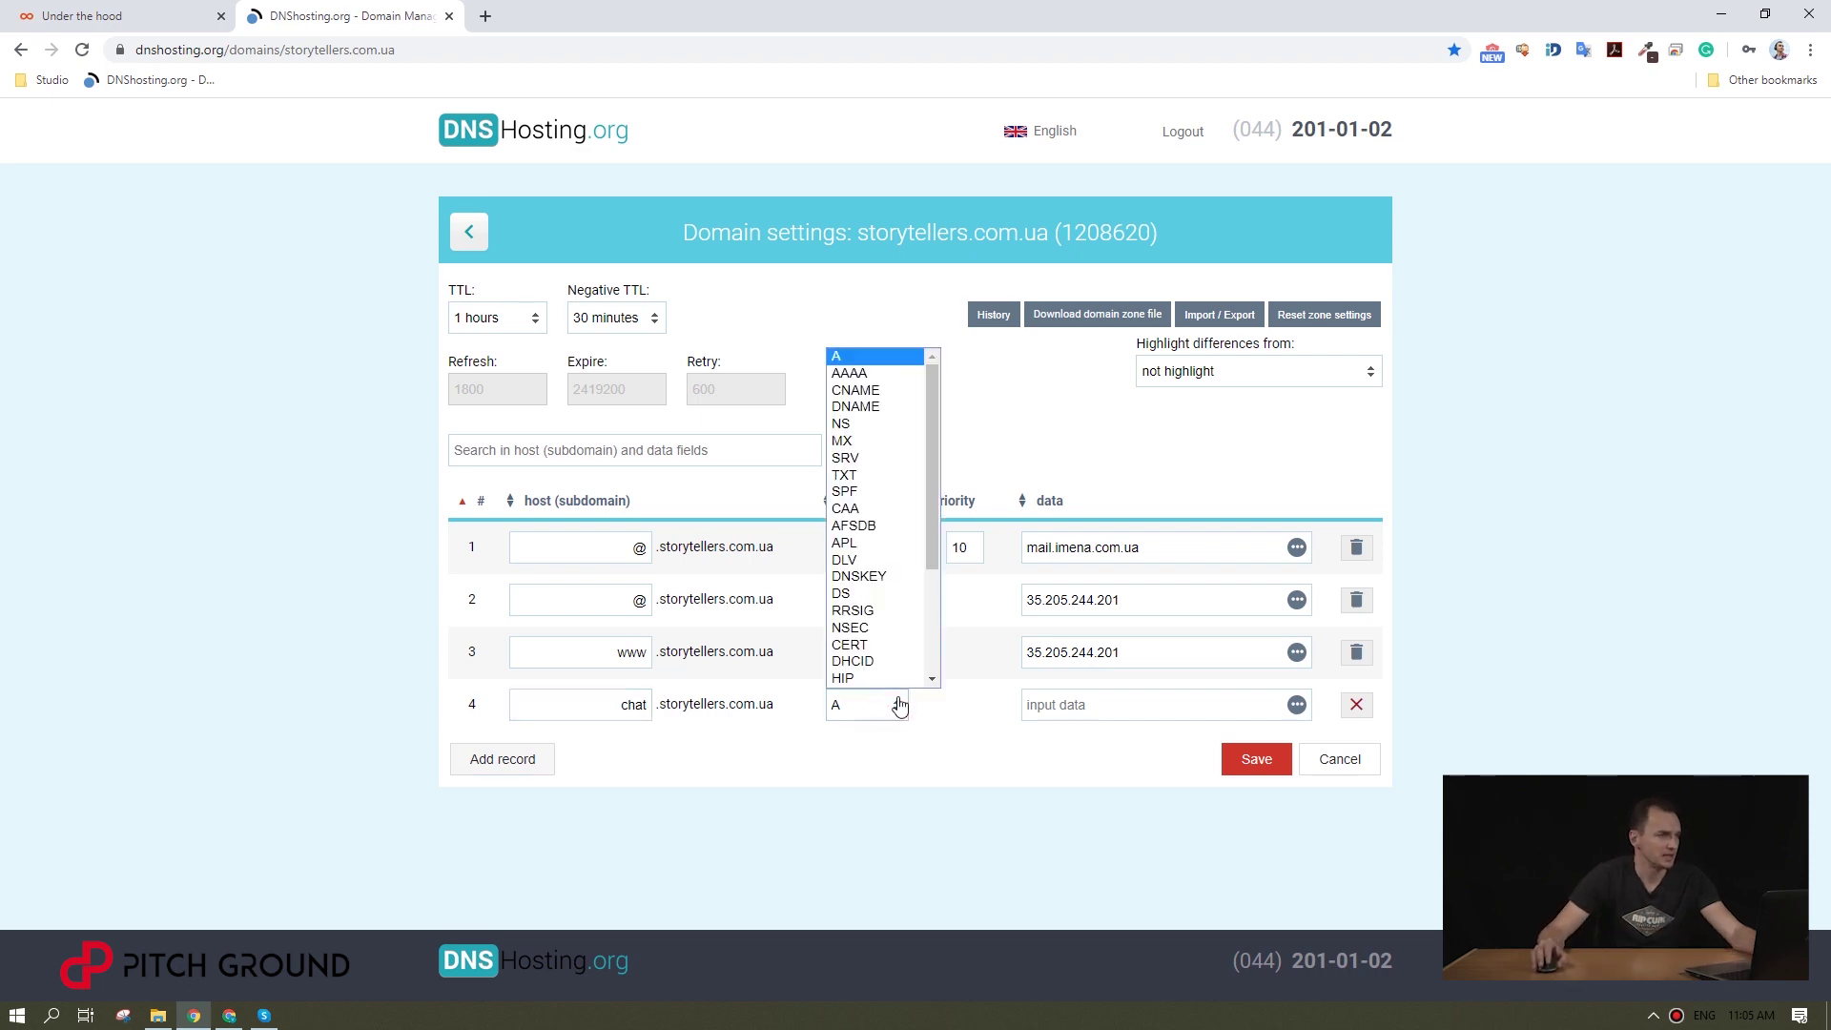
scroll(878, 379, down, 1)
click(878, 363)
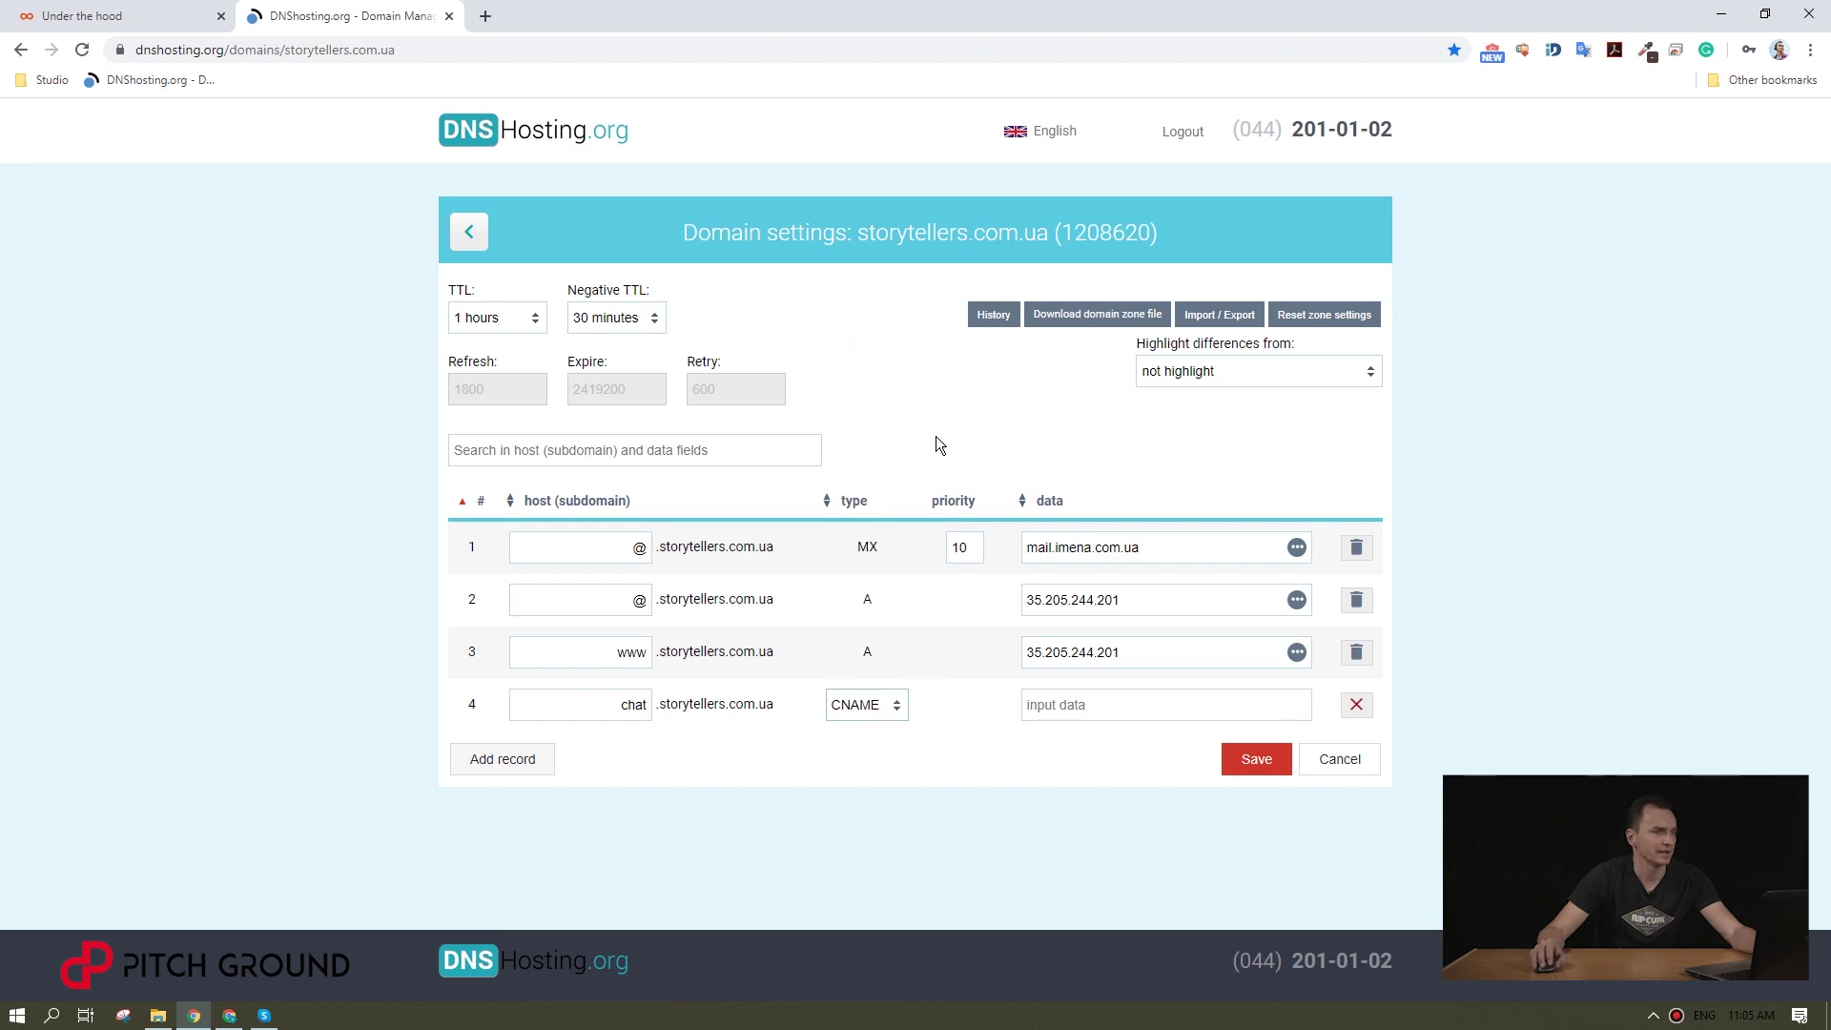
Step: Point the CNAME at wl.zroom.app, apply the DNS changes, and validate the domain in Zroom
click(1075, 710)
text(wl.zroom.app)
click(1124, 757)
click(1259, 772)
click(1006, 362)
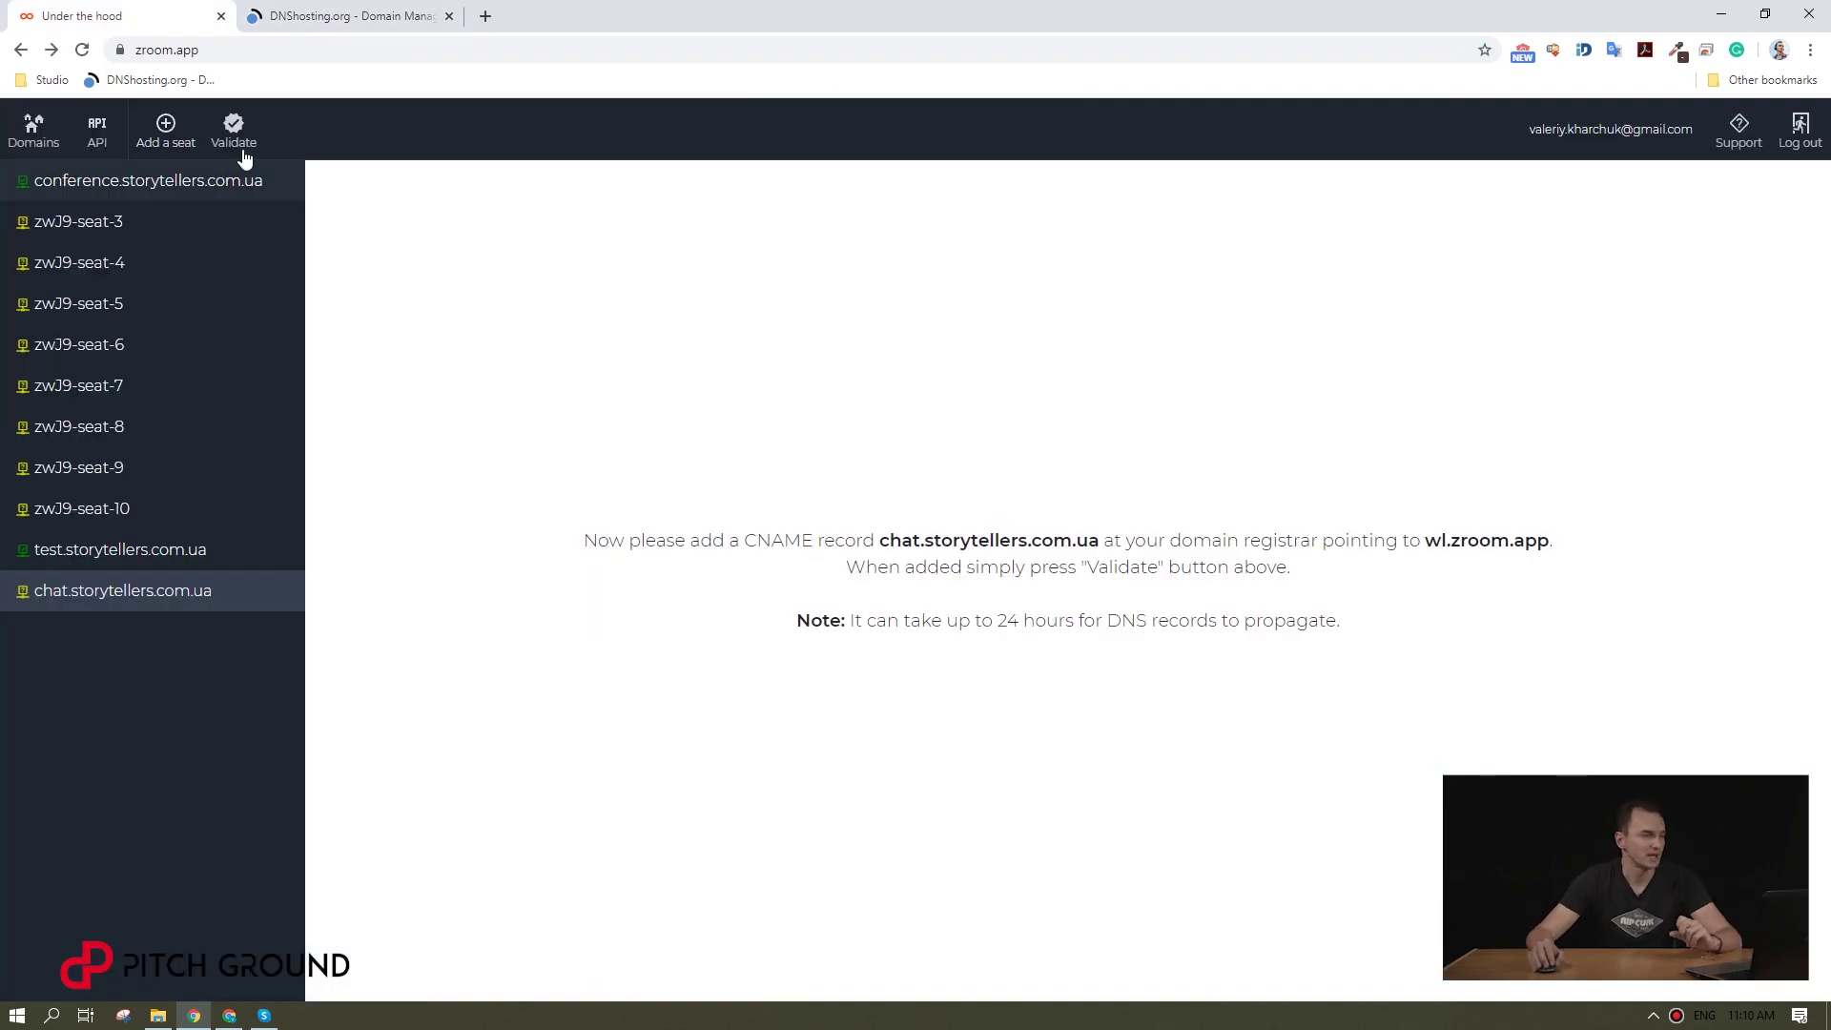
click(244, 129)
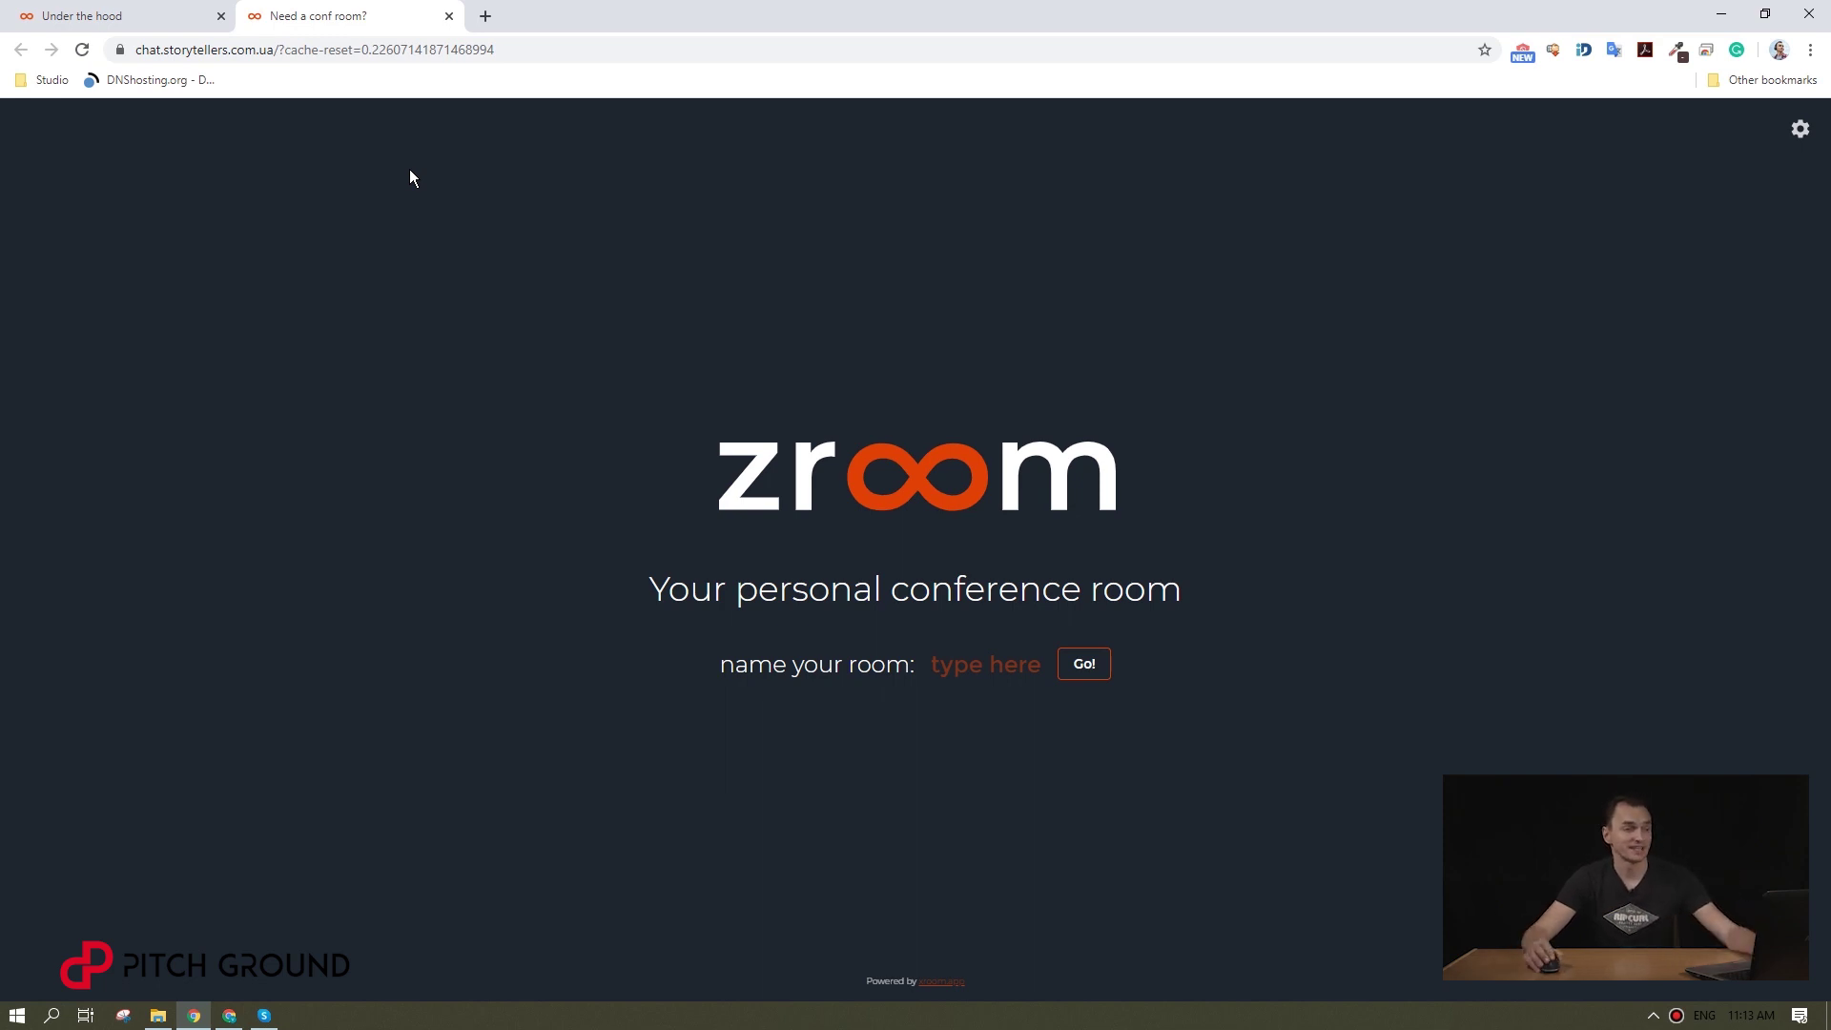
Step: Set tab title 'Online Sessions With Val', the 52-logoiconblack.png favicon, and a #999696 Android header
click(149, 18)
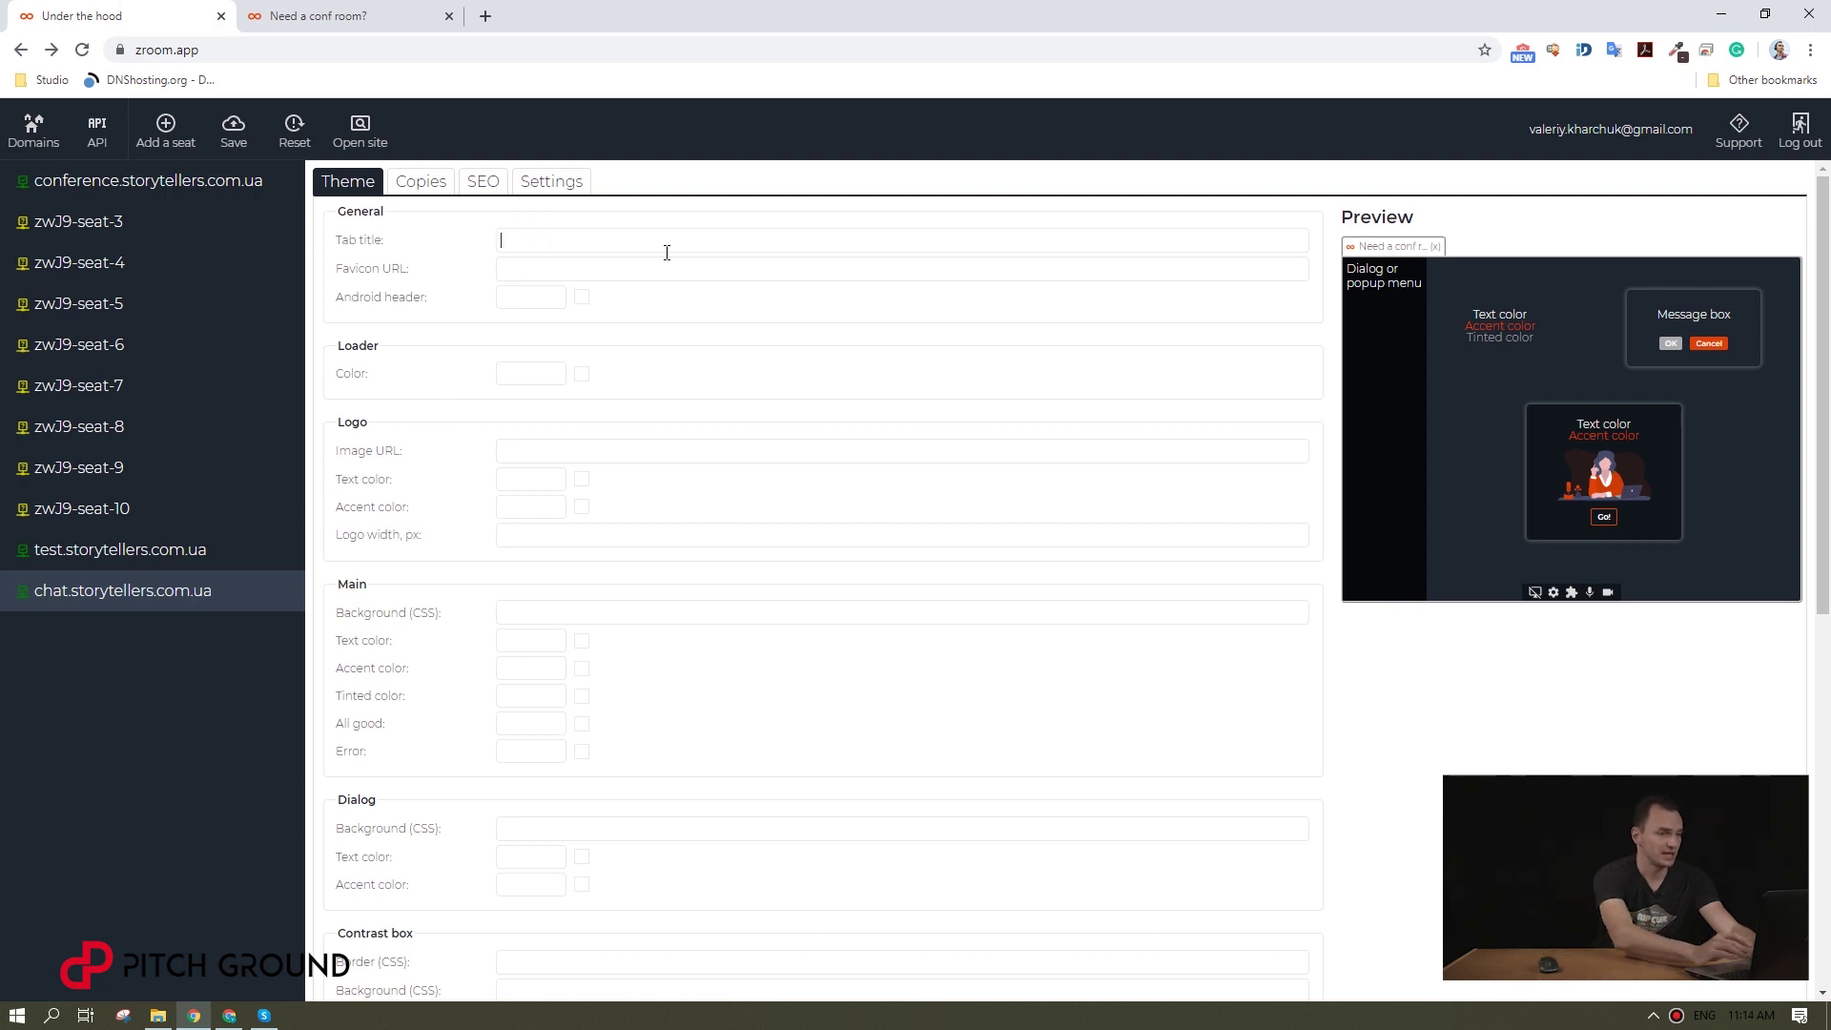
text(Online Sessions)
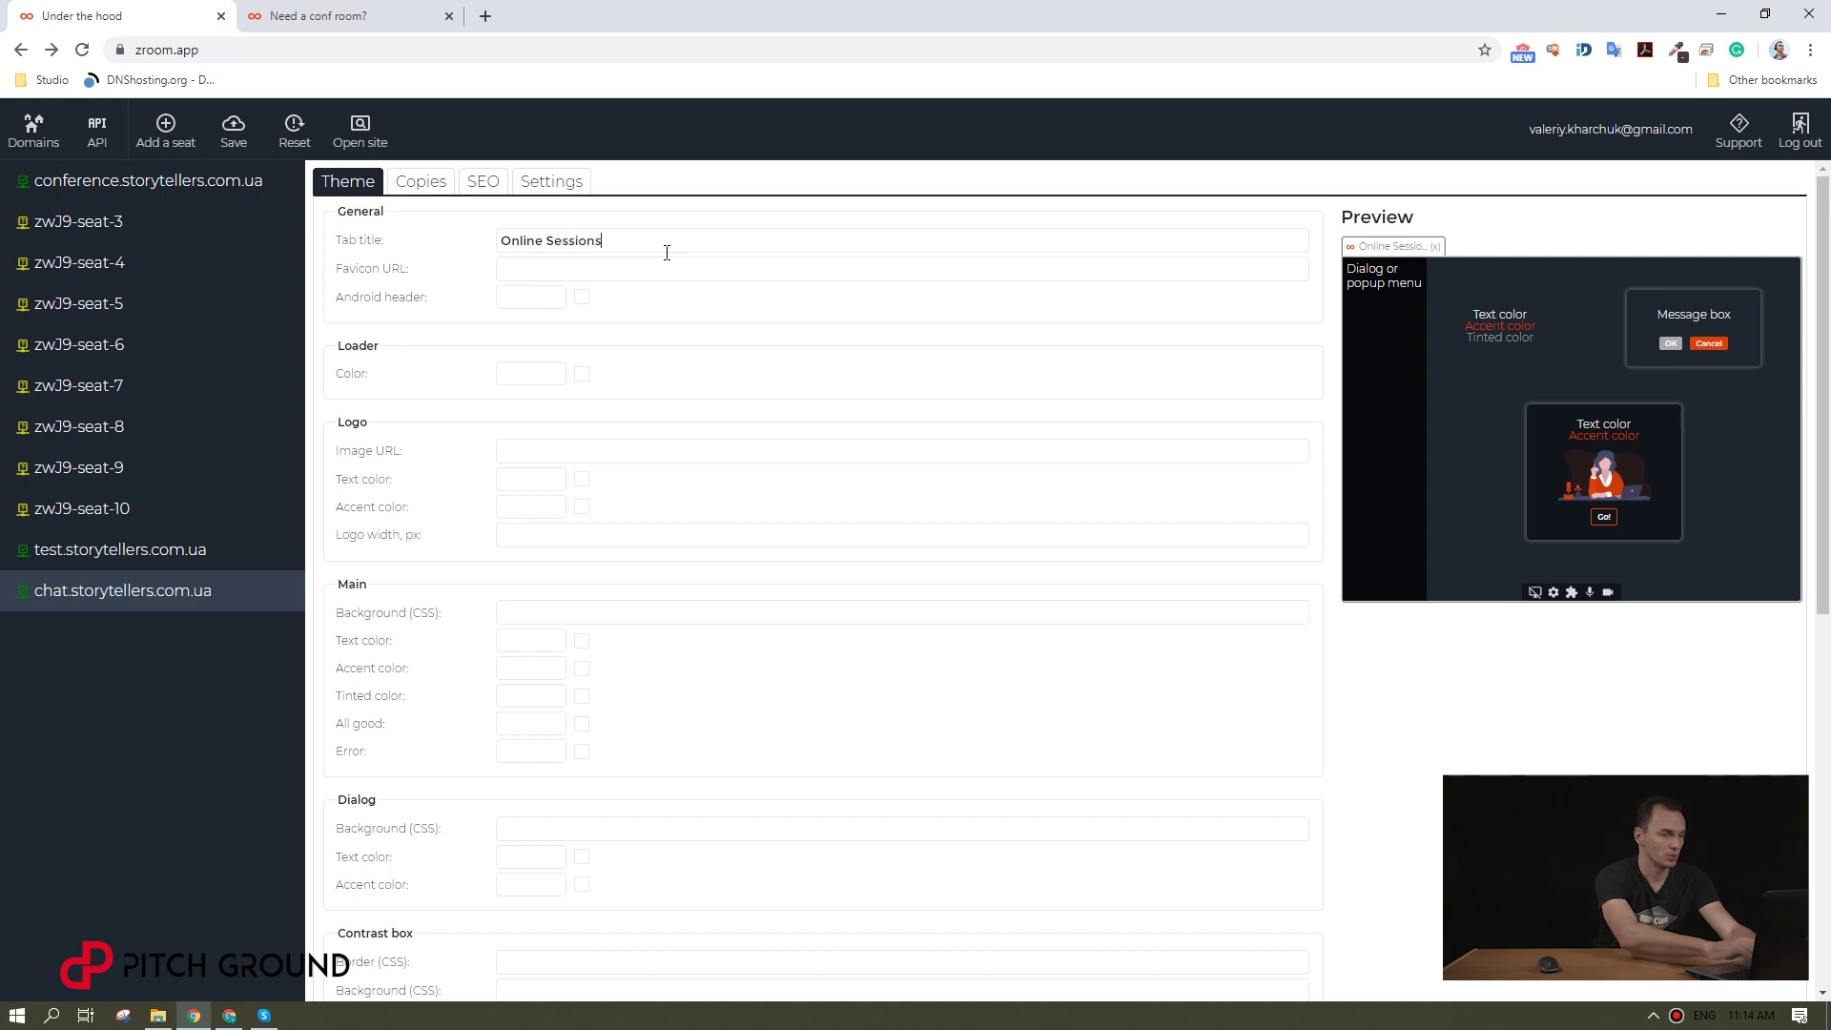
text( With Val)
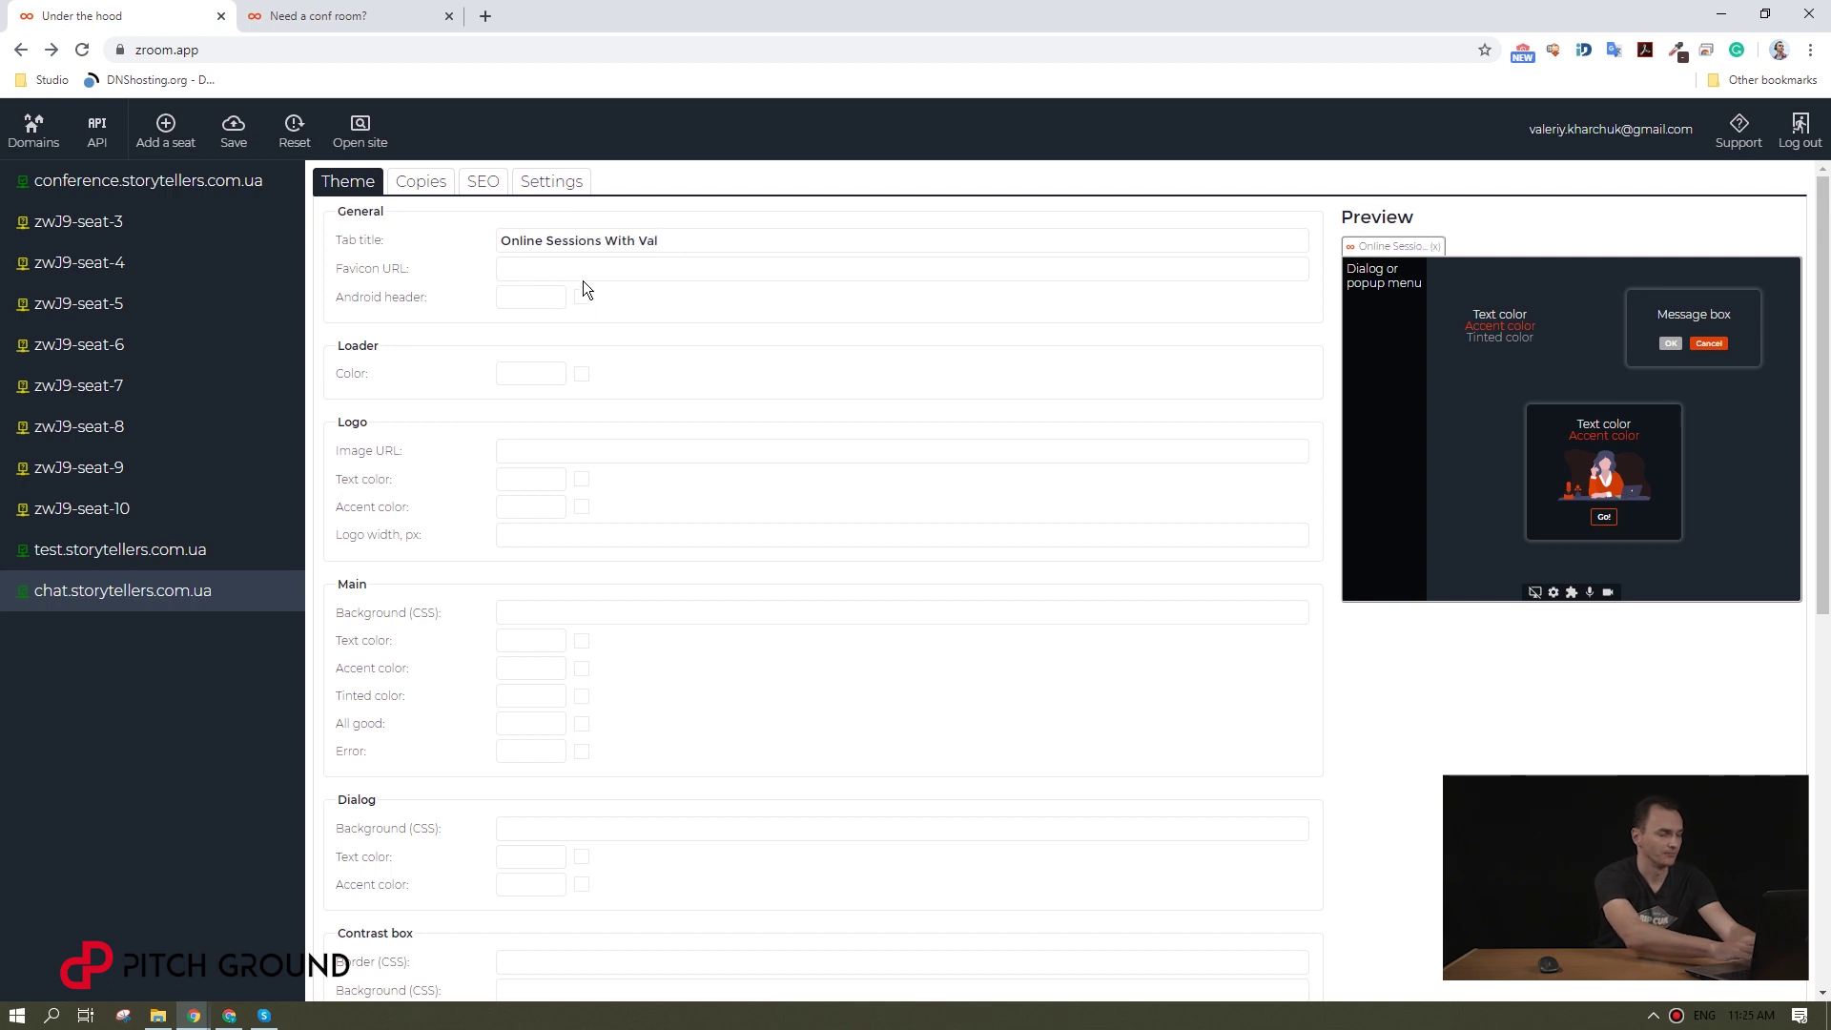
click(580, 270)
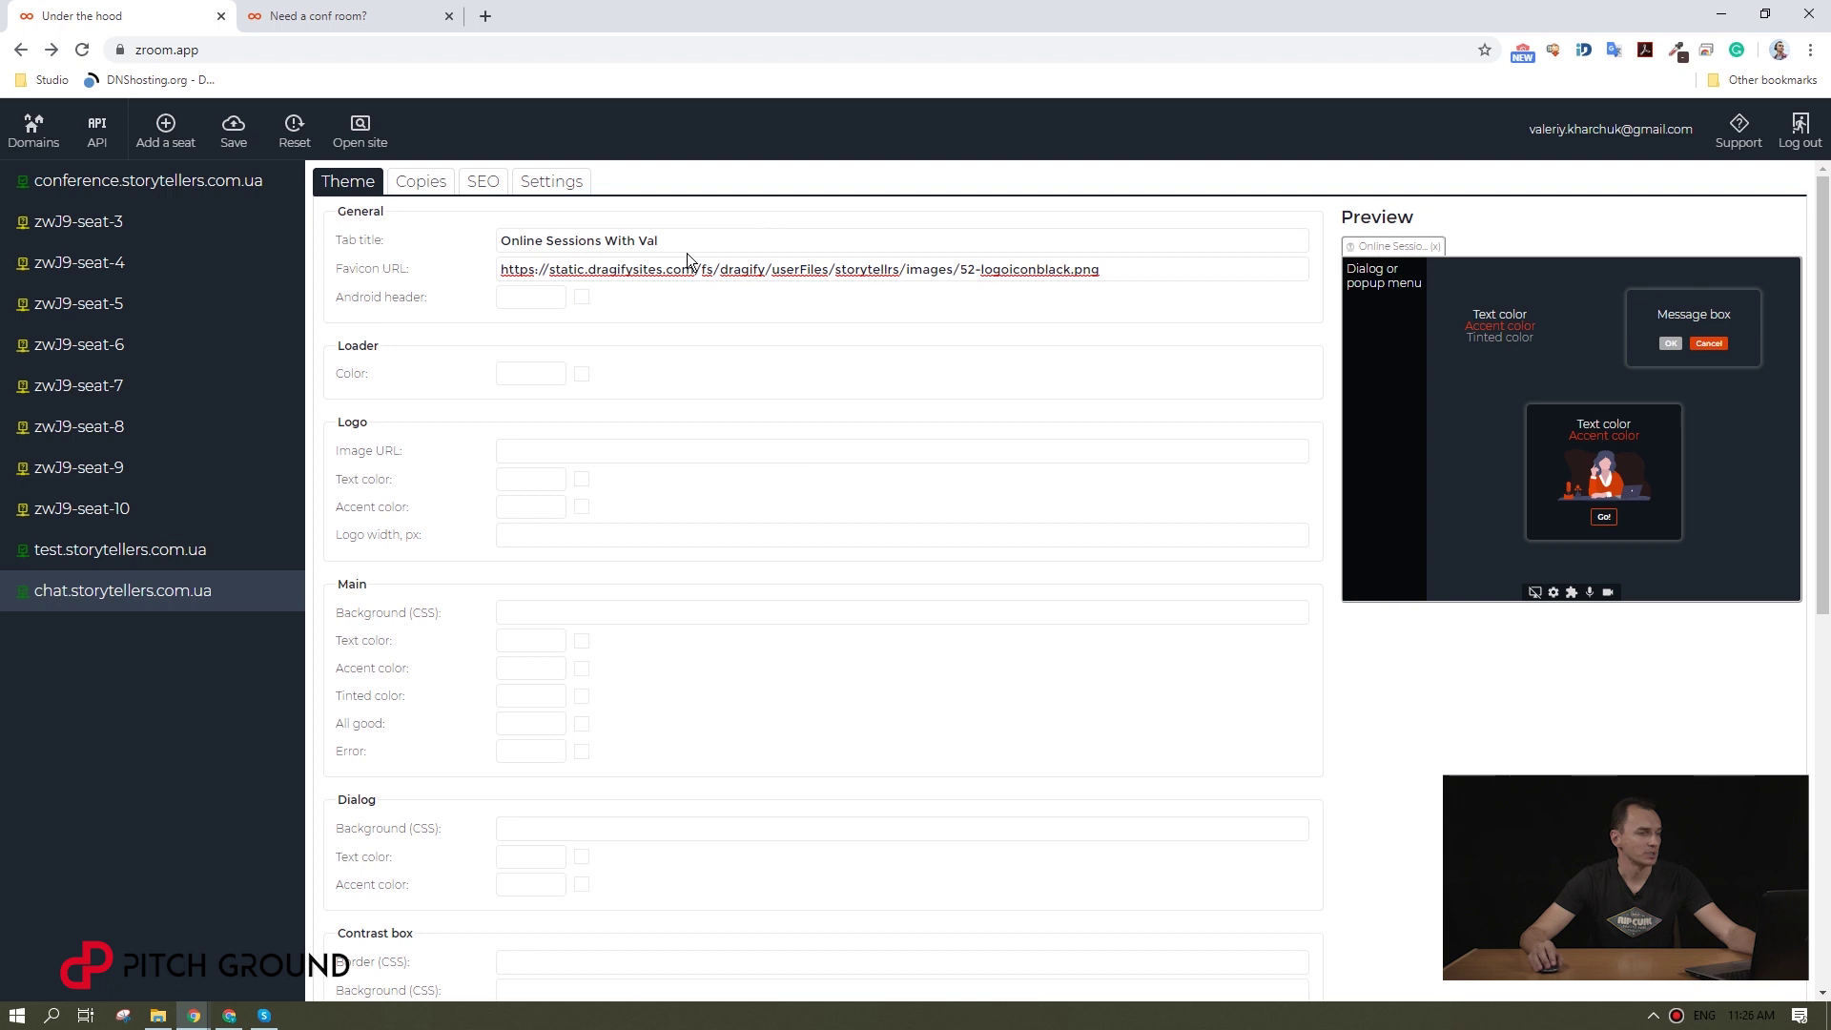
click(542, 299)
mouse_move(500, 410)
mouse_down()
mouse_move(500, 340)
mouse_move(500, 360)
mouse_up()
click(734, 336)
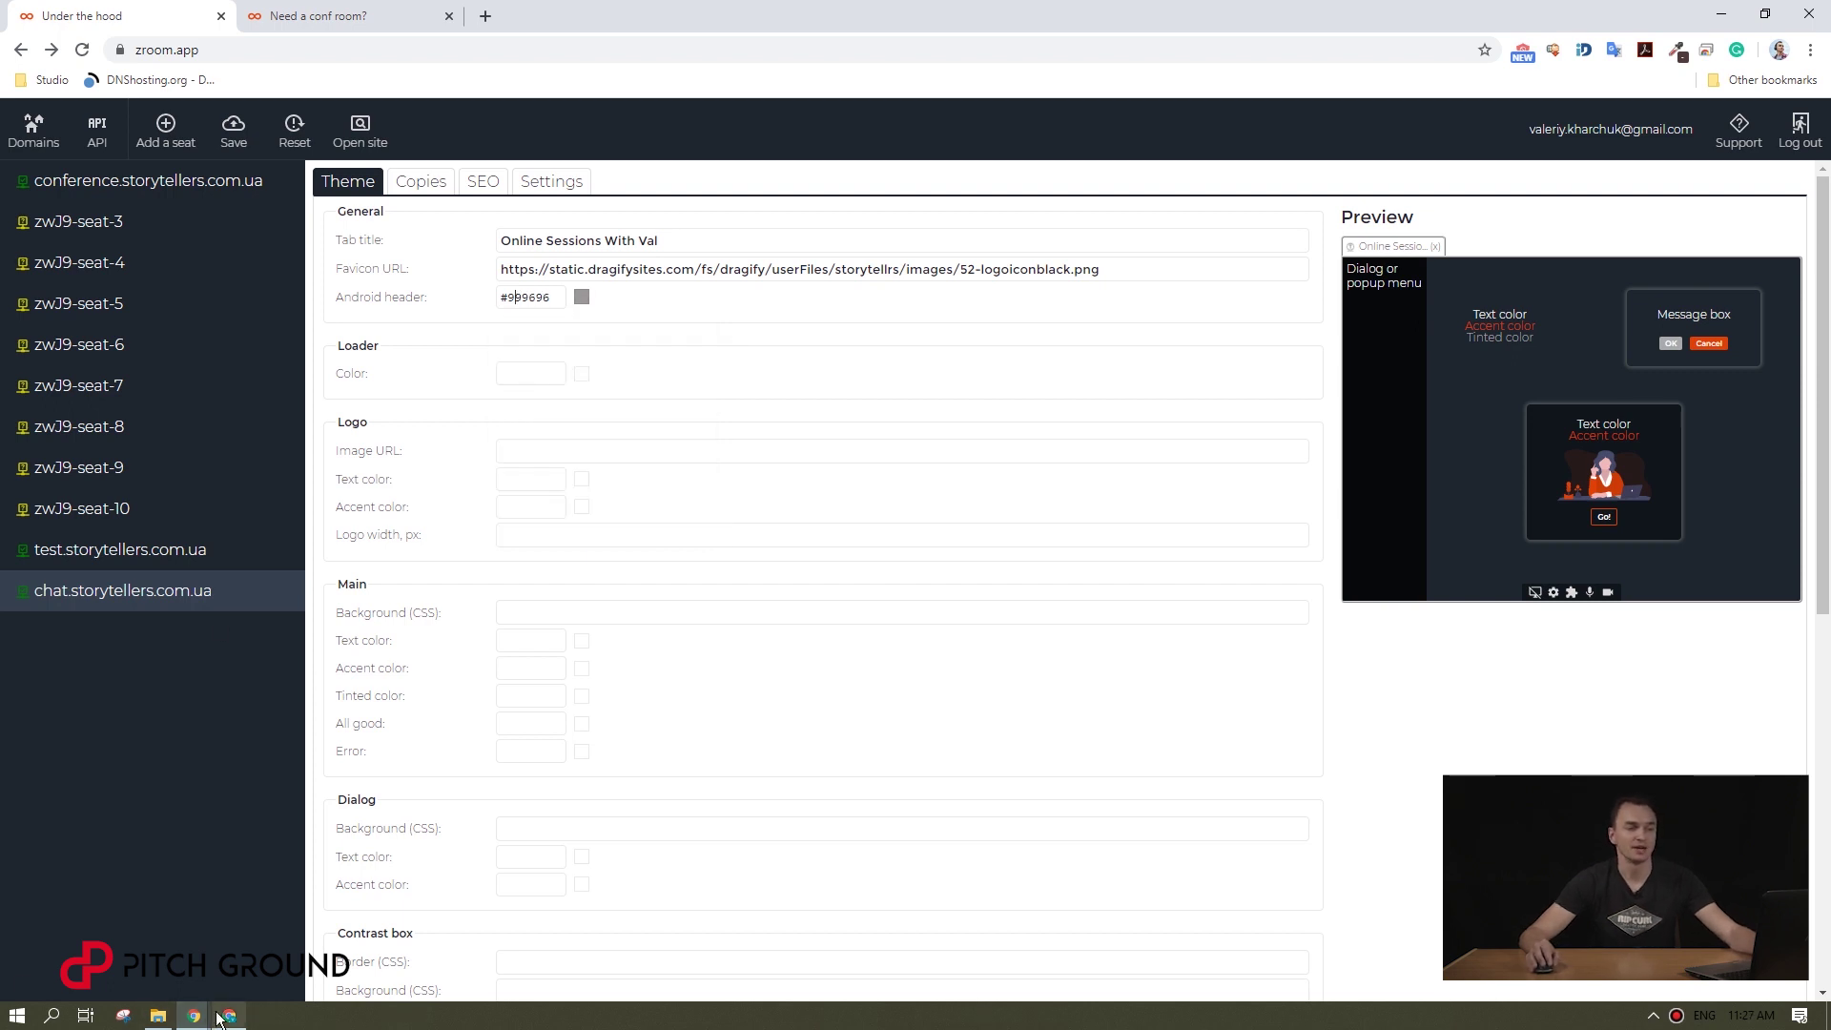
Step: Paste the 51-stlogofb-01.png Storytellers logo address into the theme's Image URL
mouse_move(227, 1017)
click(474, 962)
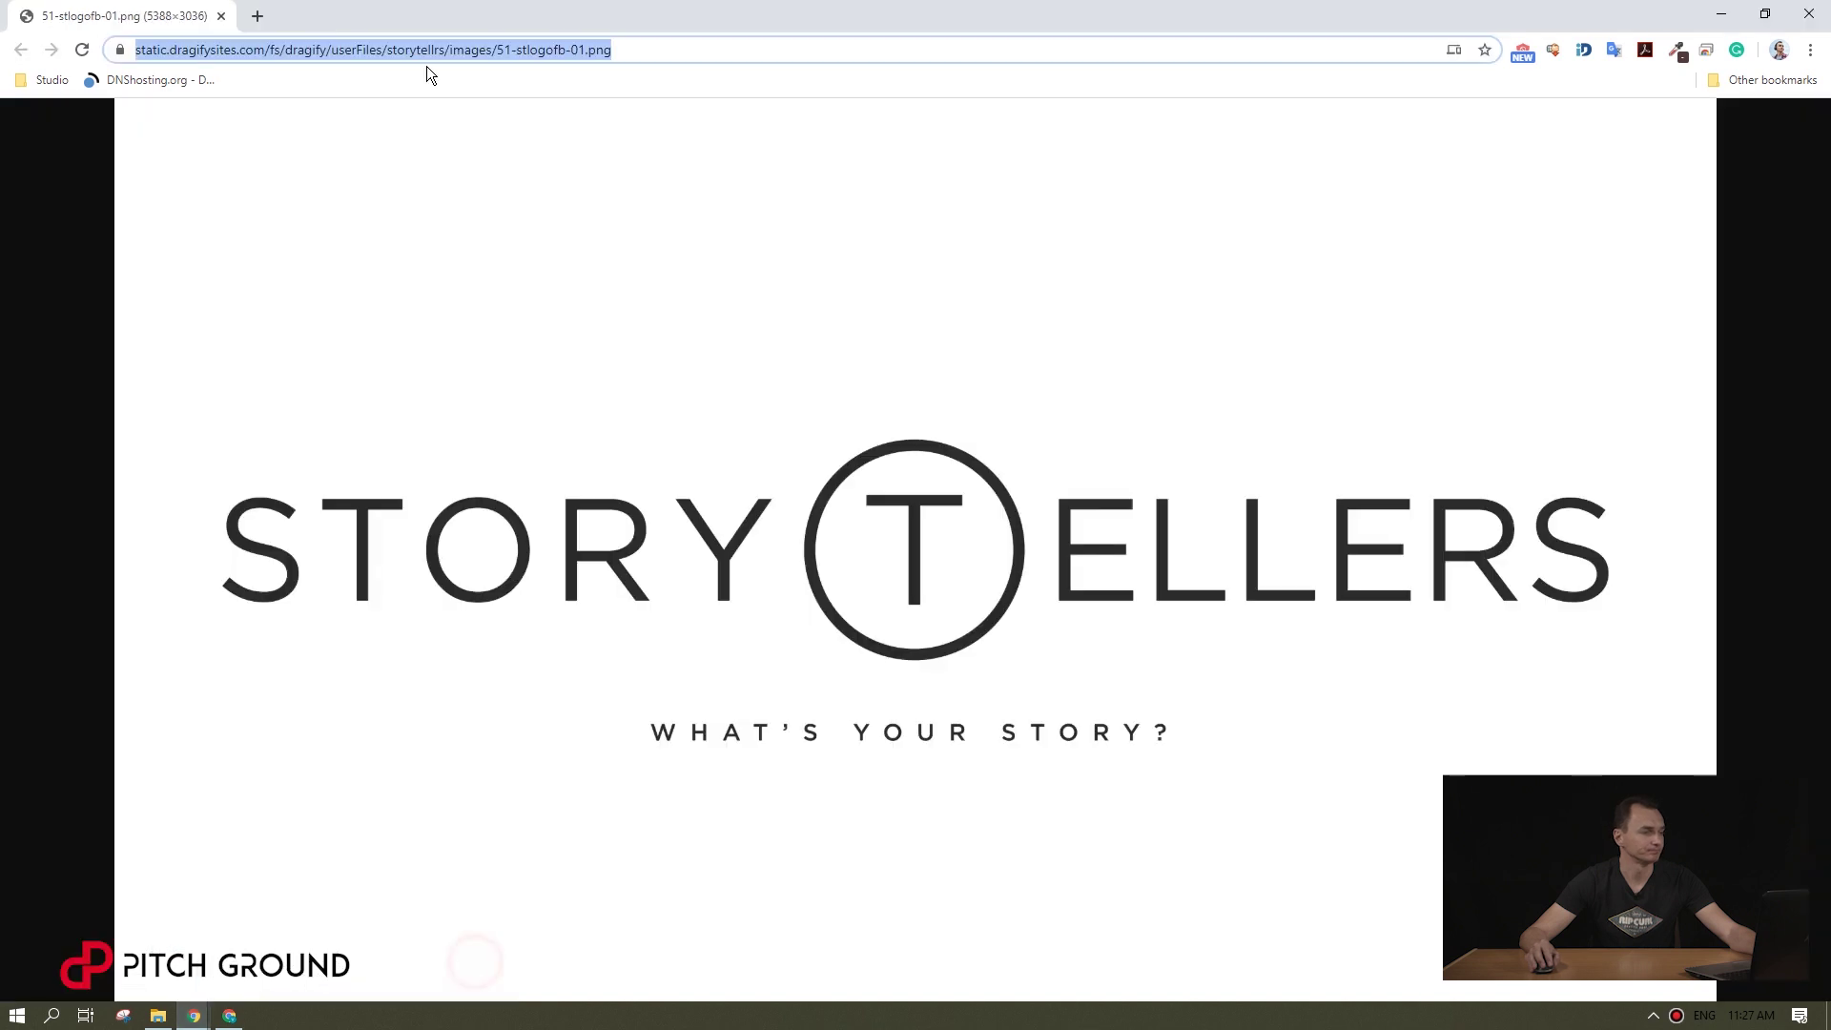
mouse_move(194, 1015)
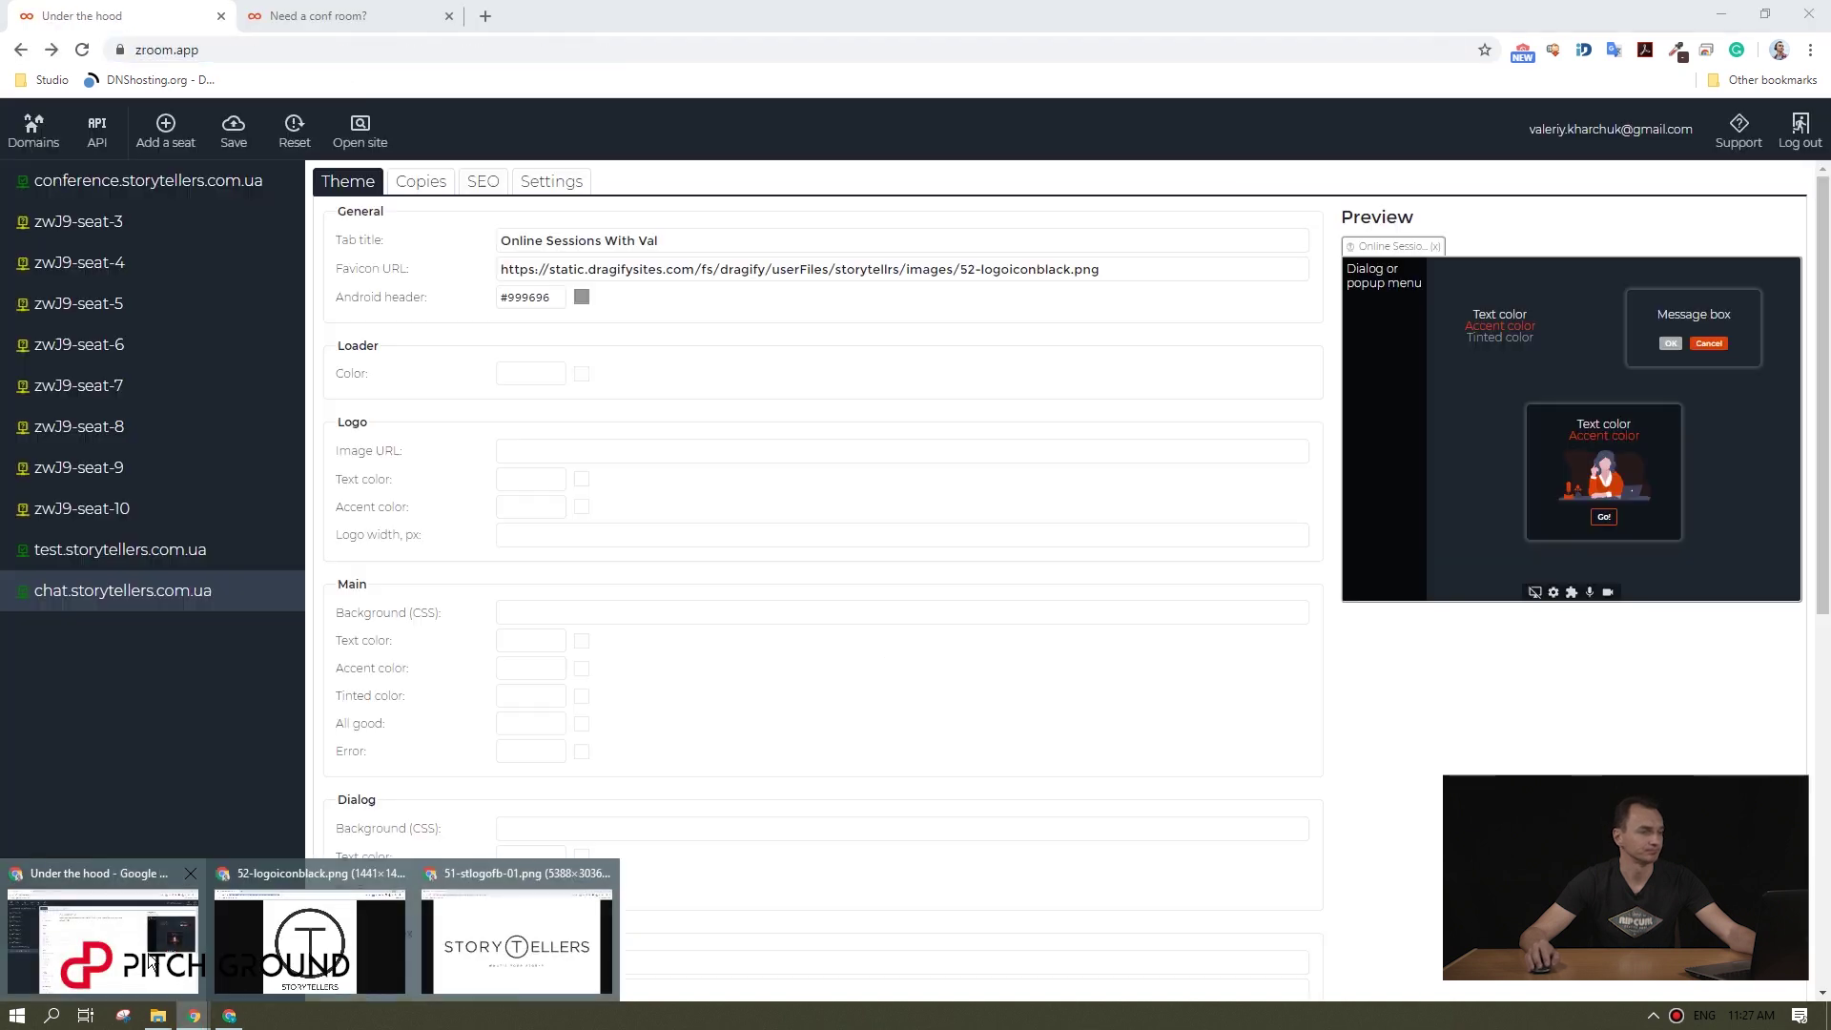
click(103, 939)
click(523, 450)
text(https://static.dragifysites.com/fs/dragify/userFiles/storytellrs/images/51-stlogofb-01.png)
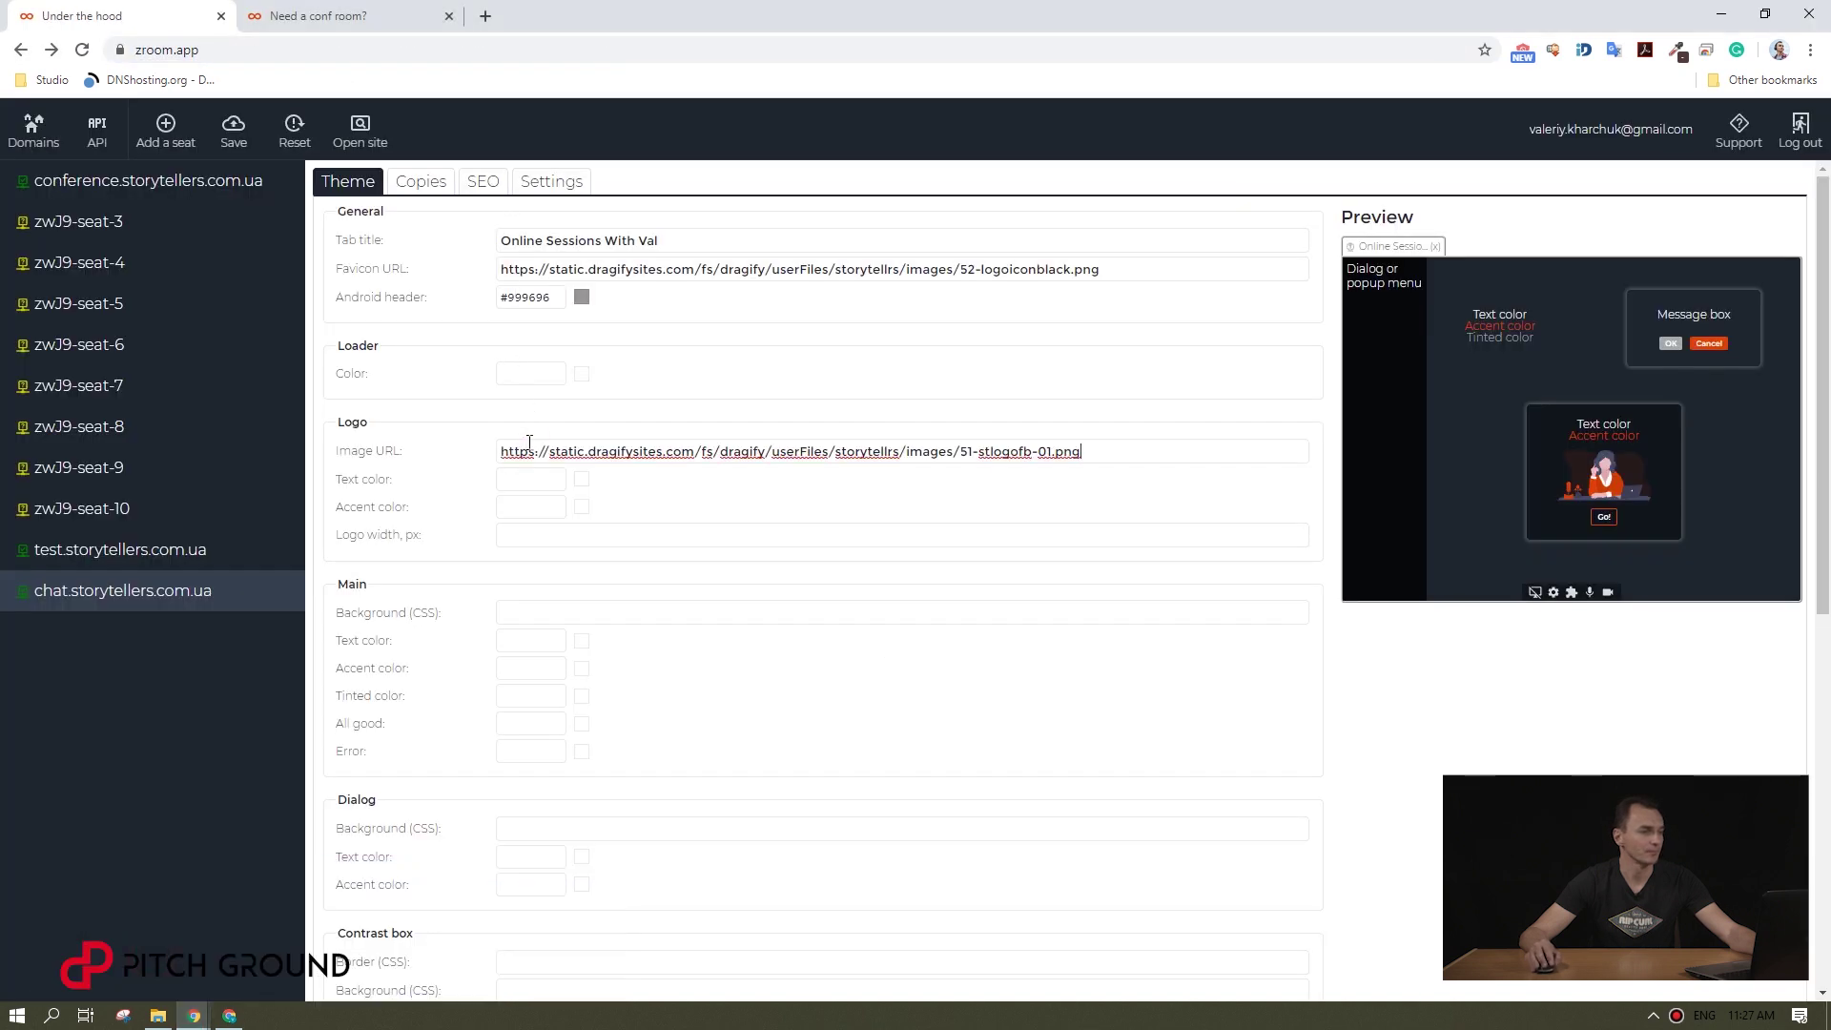
click(696, 481)
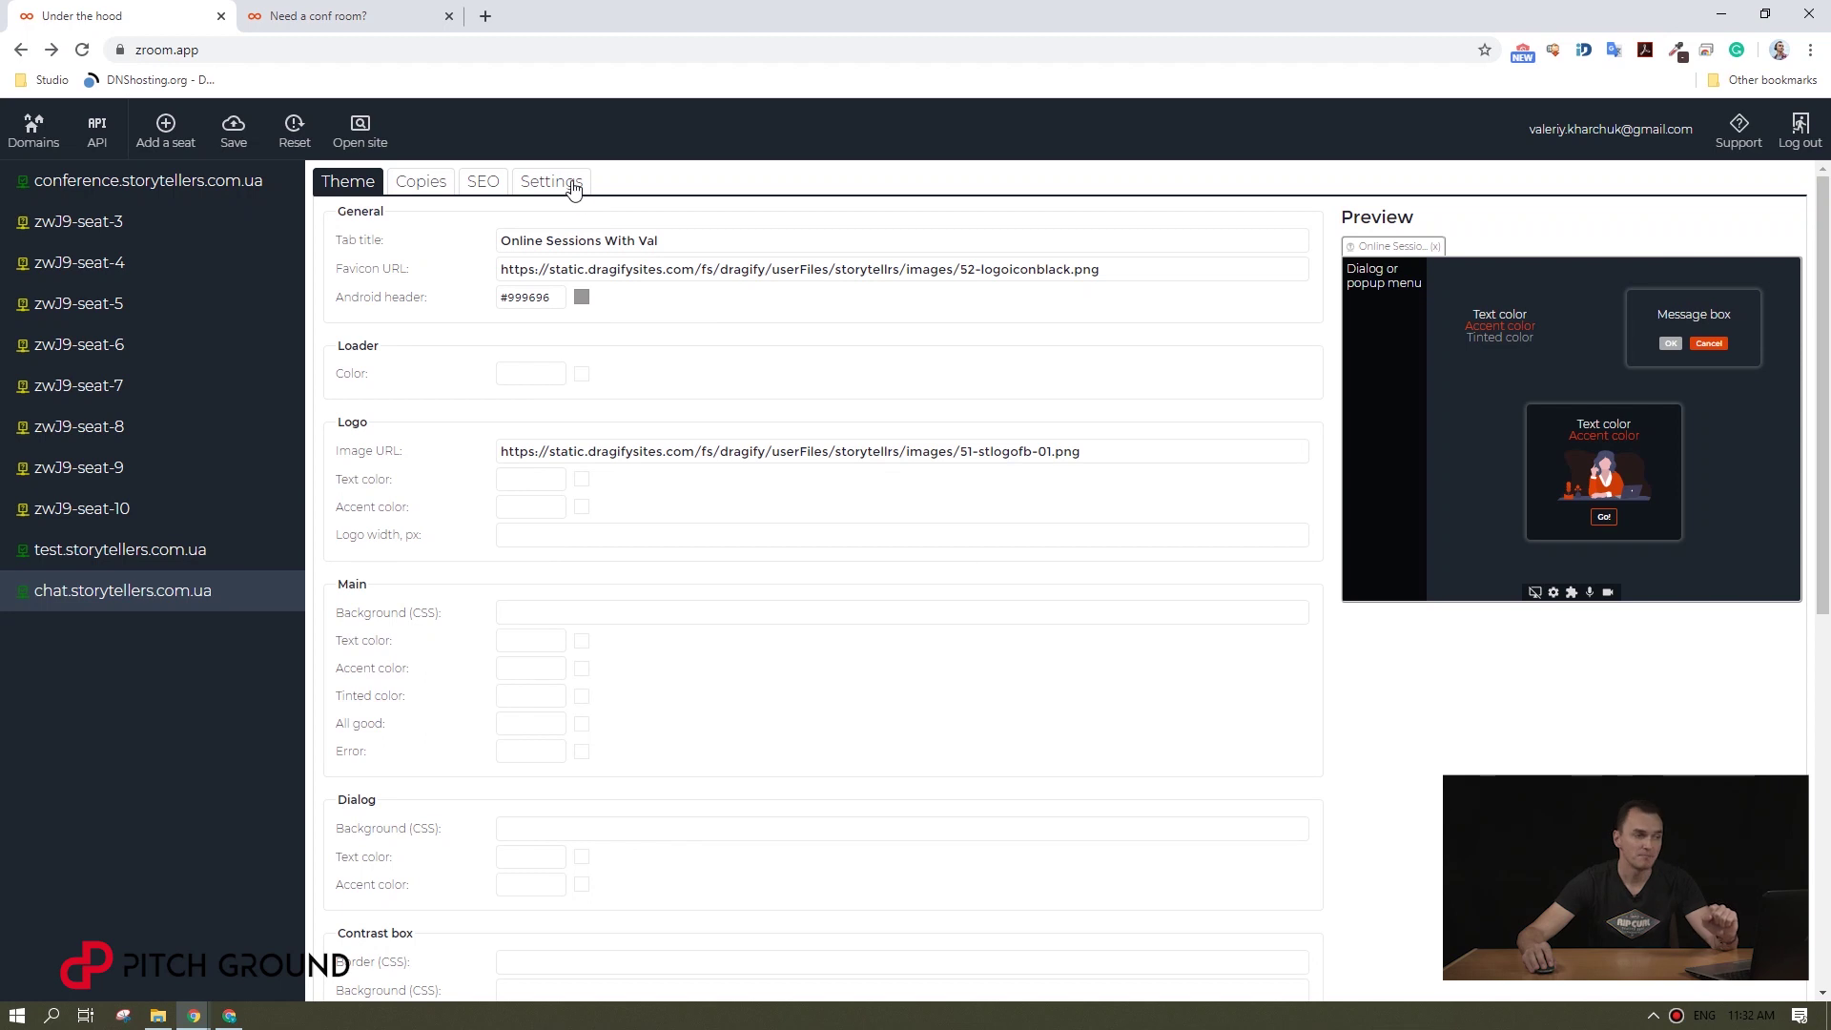
Step: Keep the domain's server region at Europe (Frankfurt) in Settings
click(573, 190)
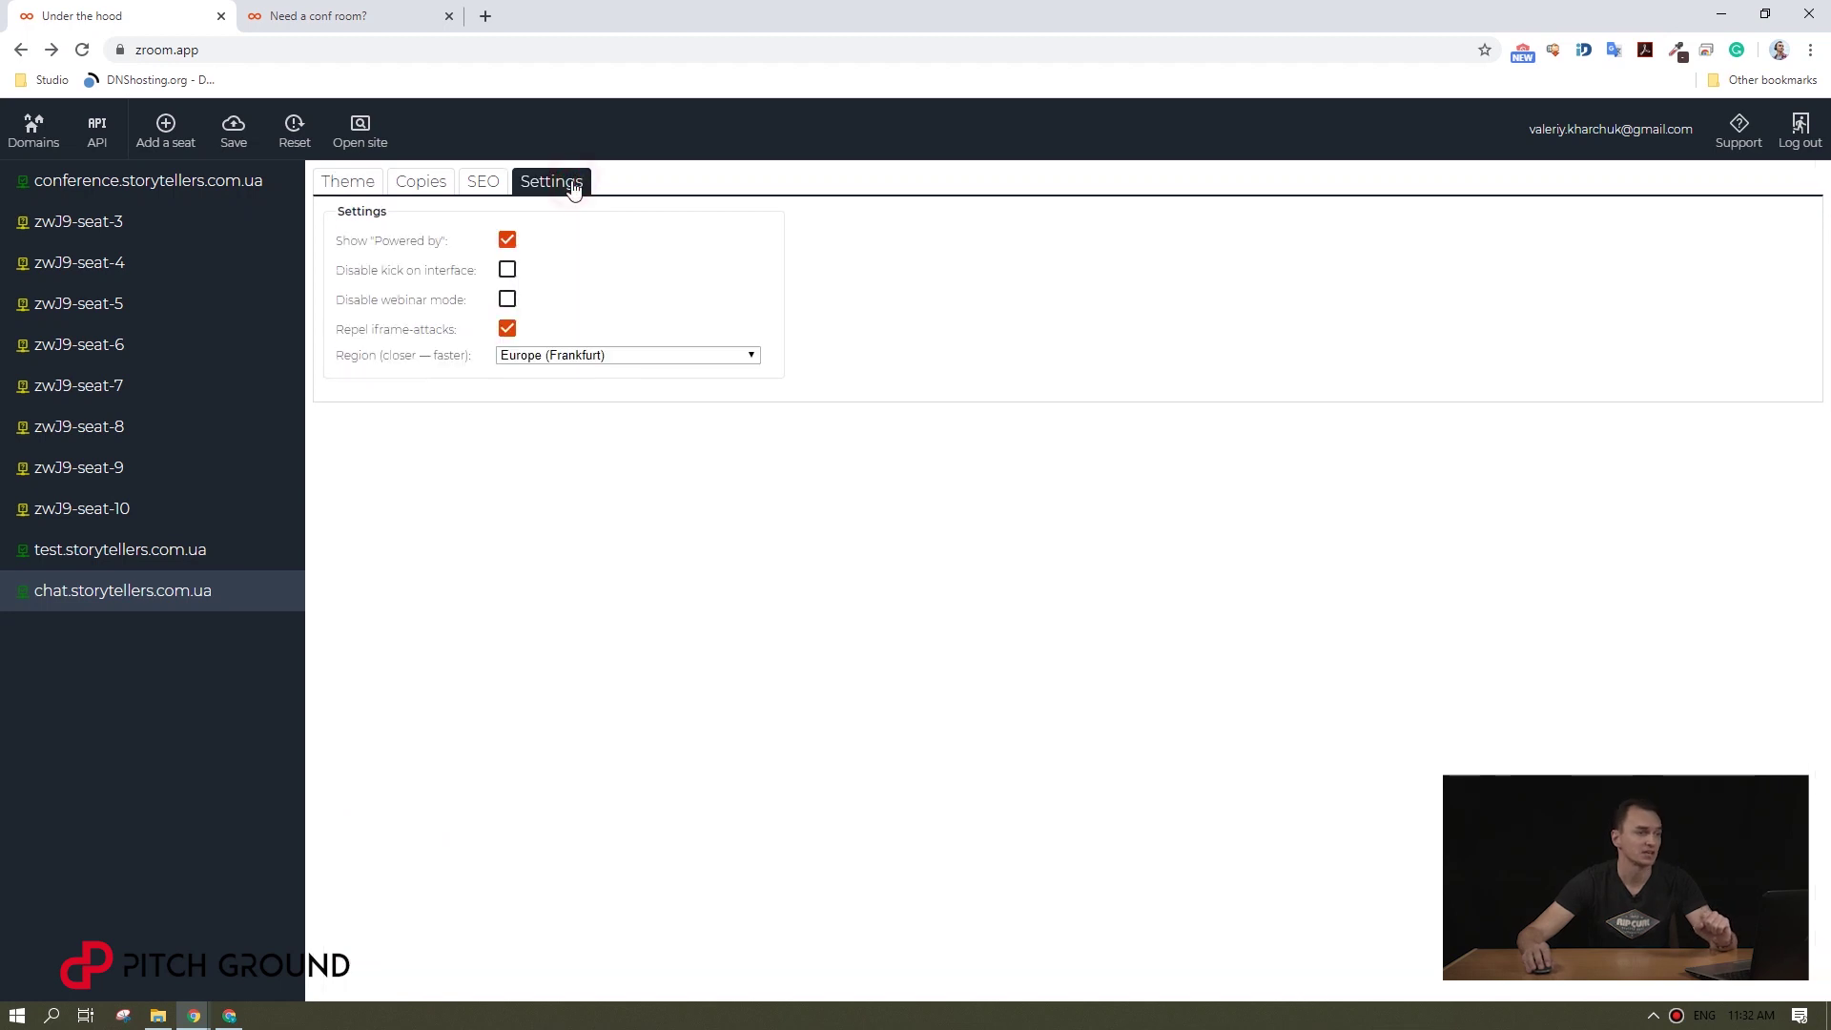
click(714, 361)
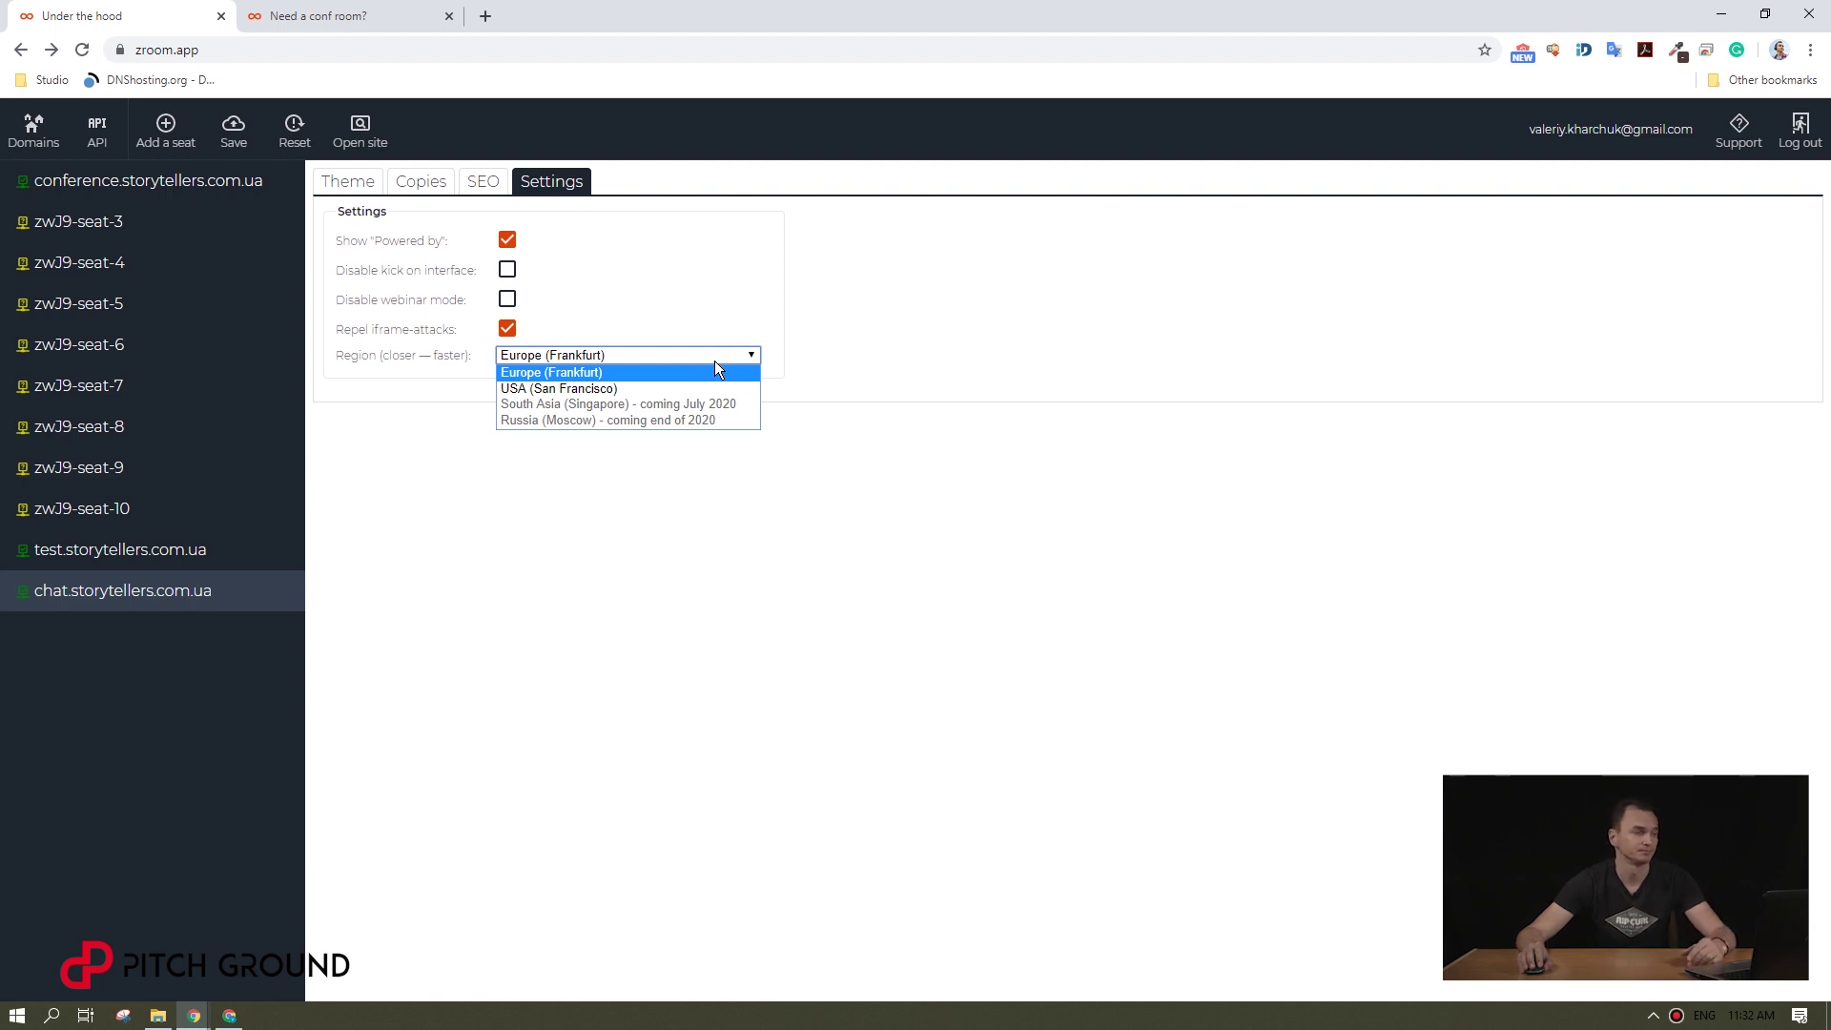
click(715, 362)
Step: Save the theme branding and open the chat.storytellers.com.ua site
click(350, 184)
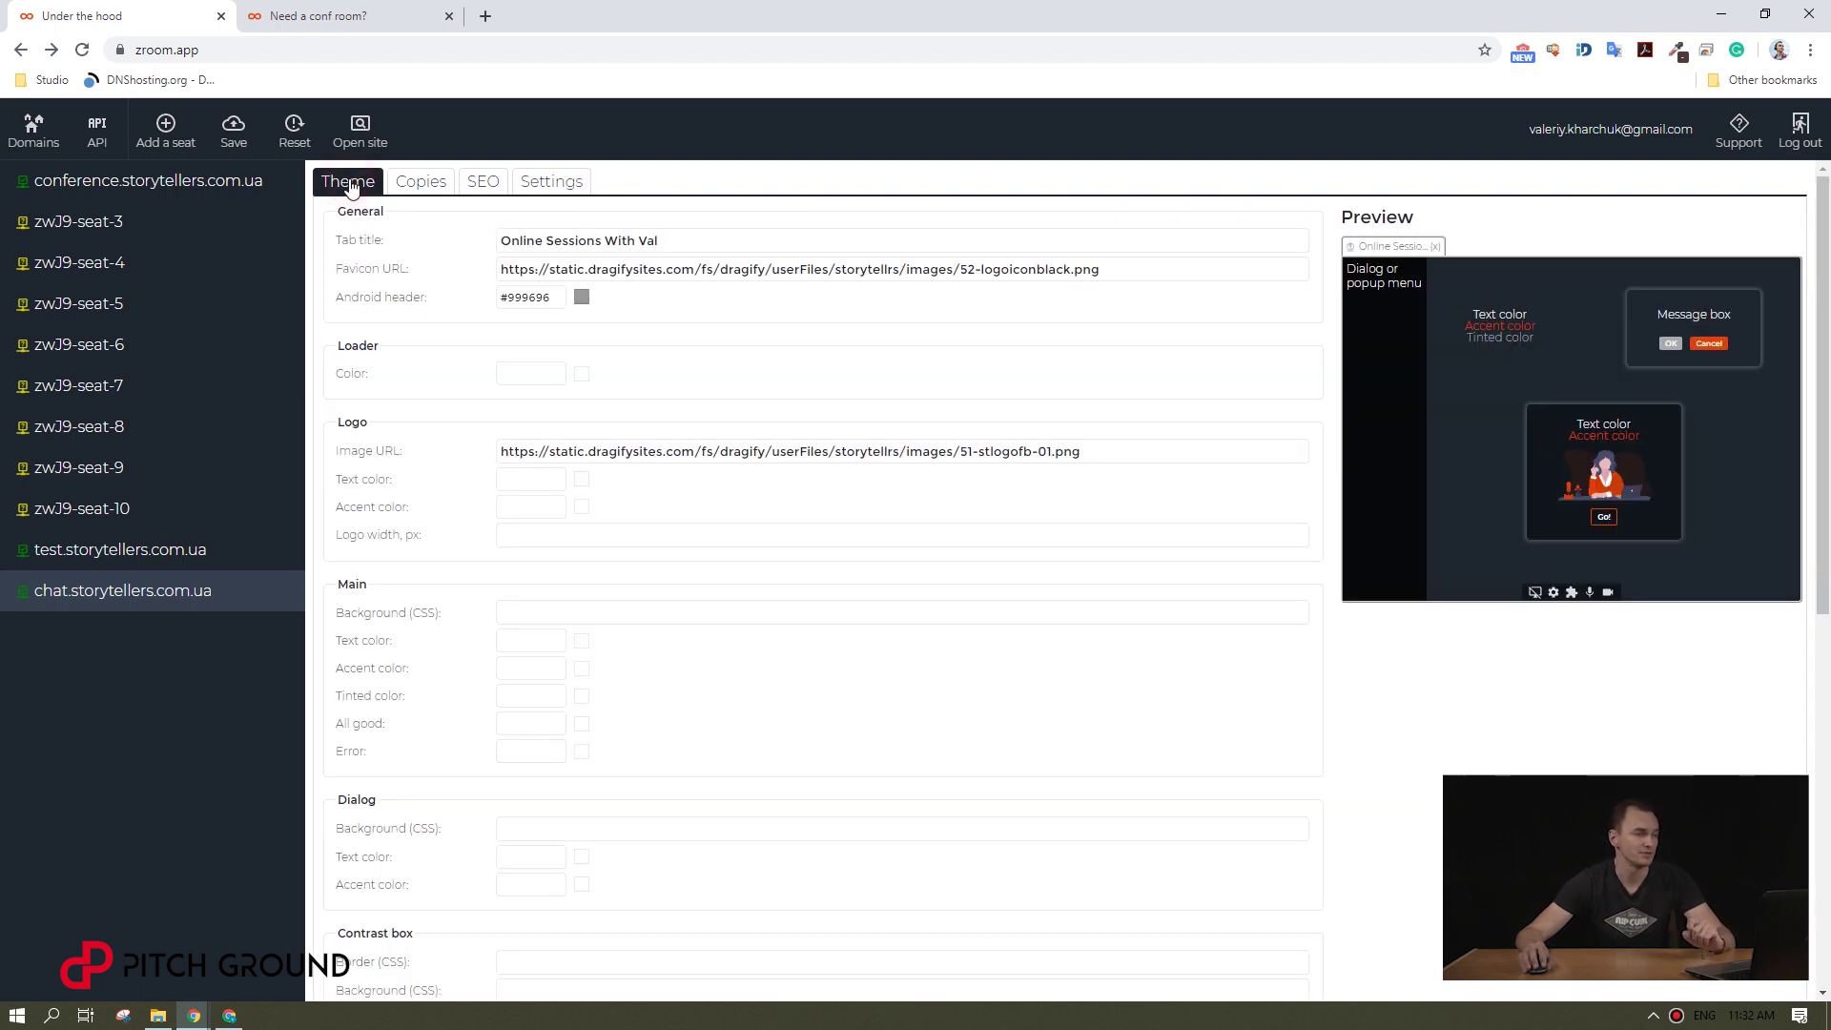
click(246, 133)
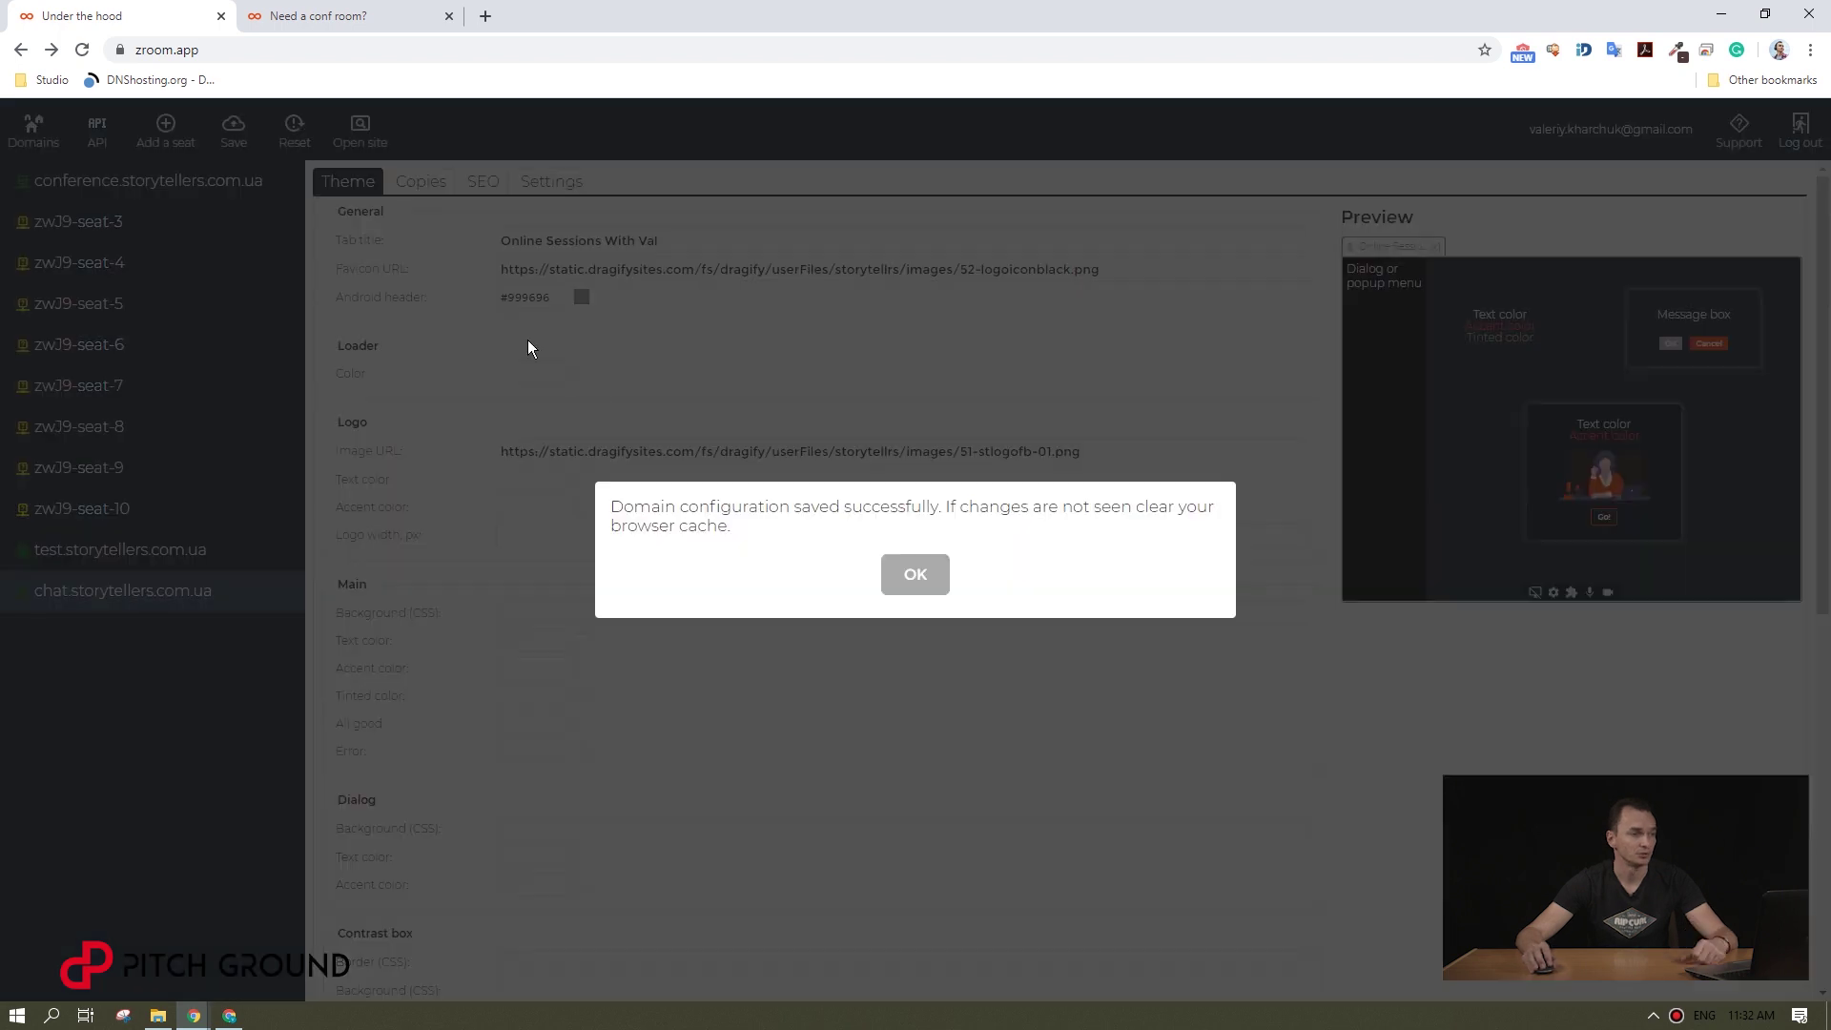
click(900, 578)
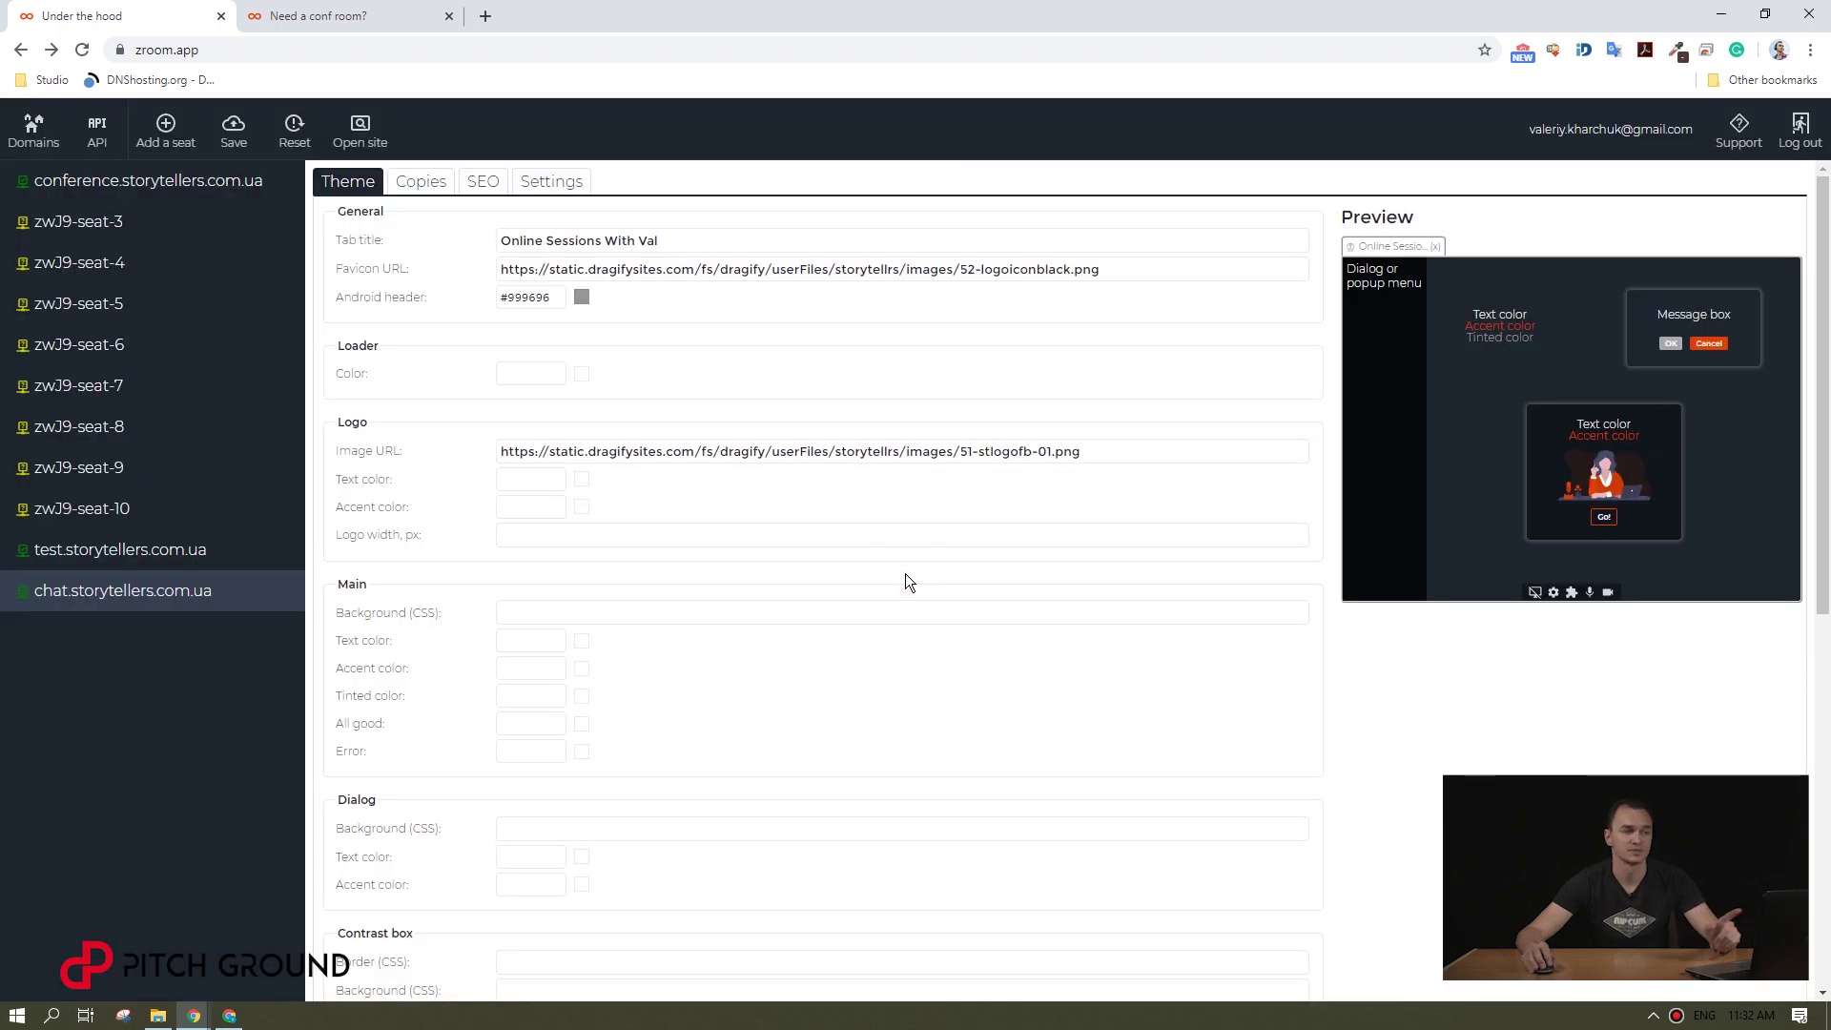
click(361, 141)
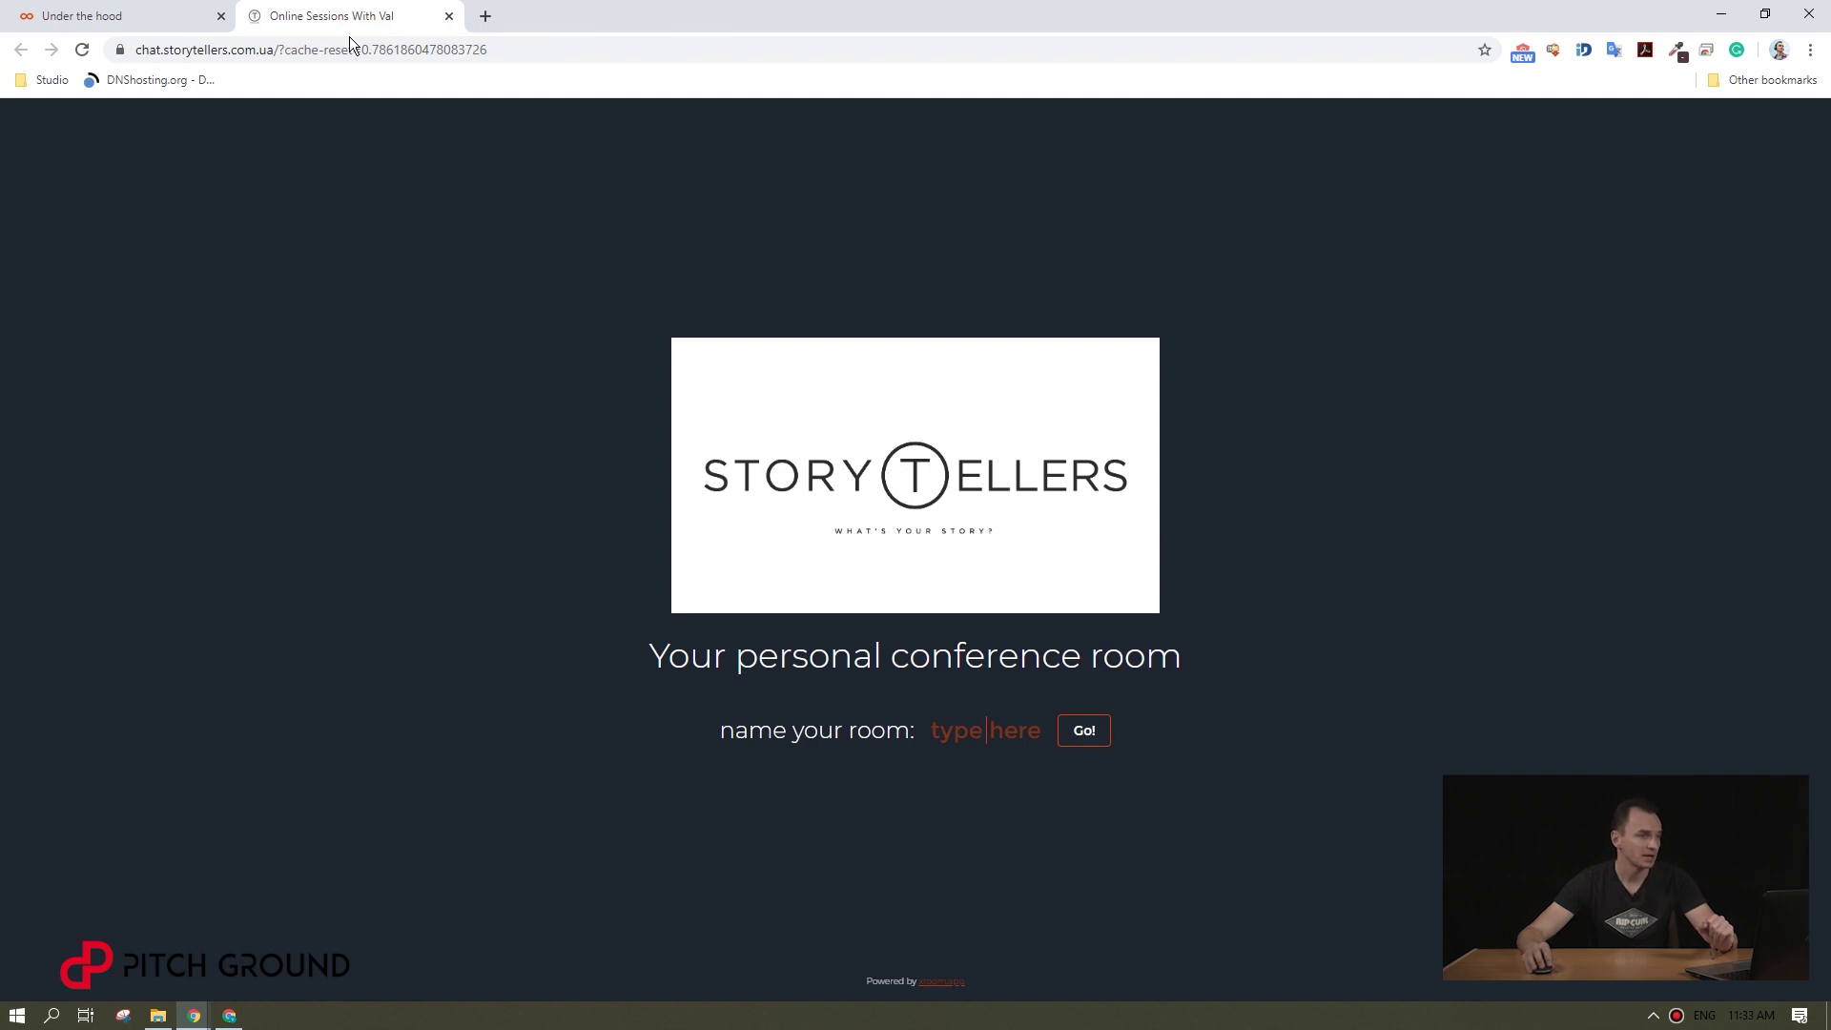
Step: Enter the room name 'masterclass' and go into that room
text(mas)
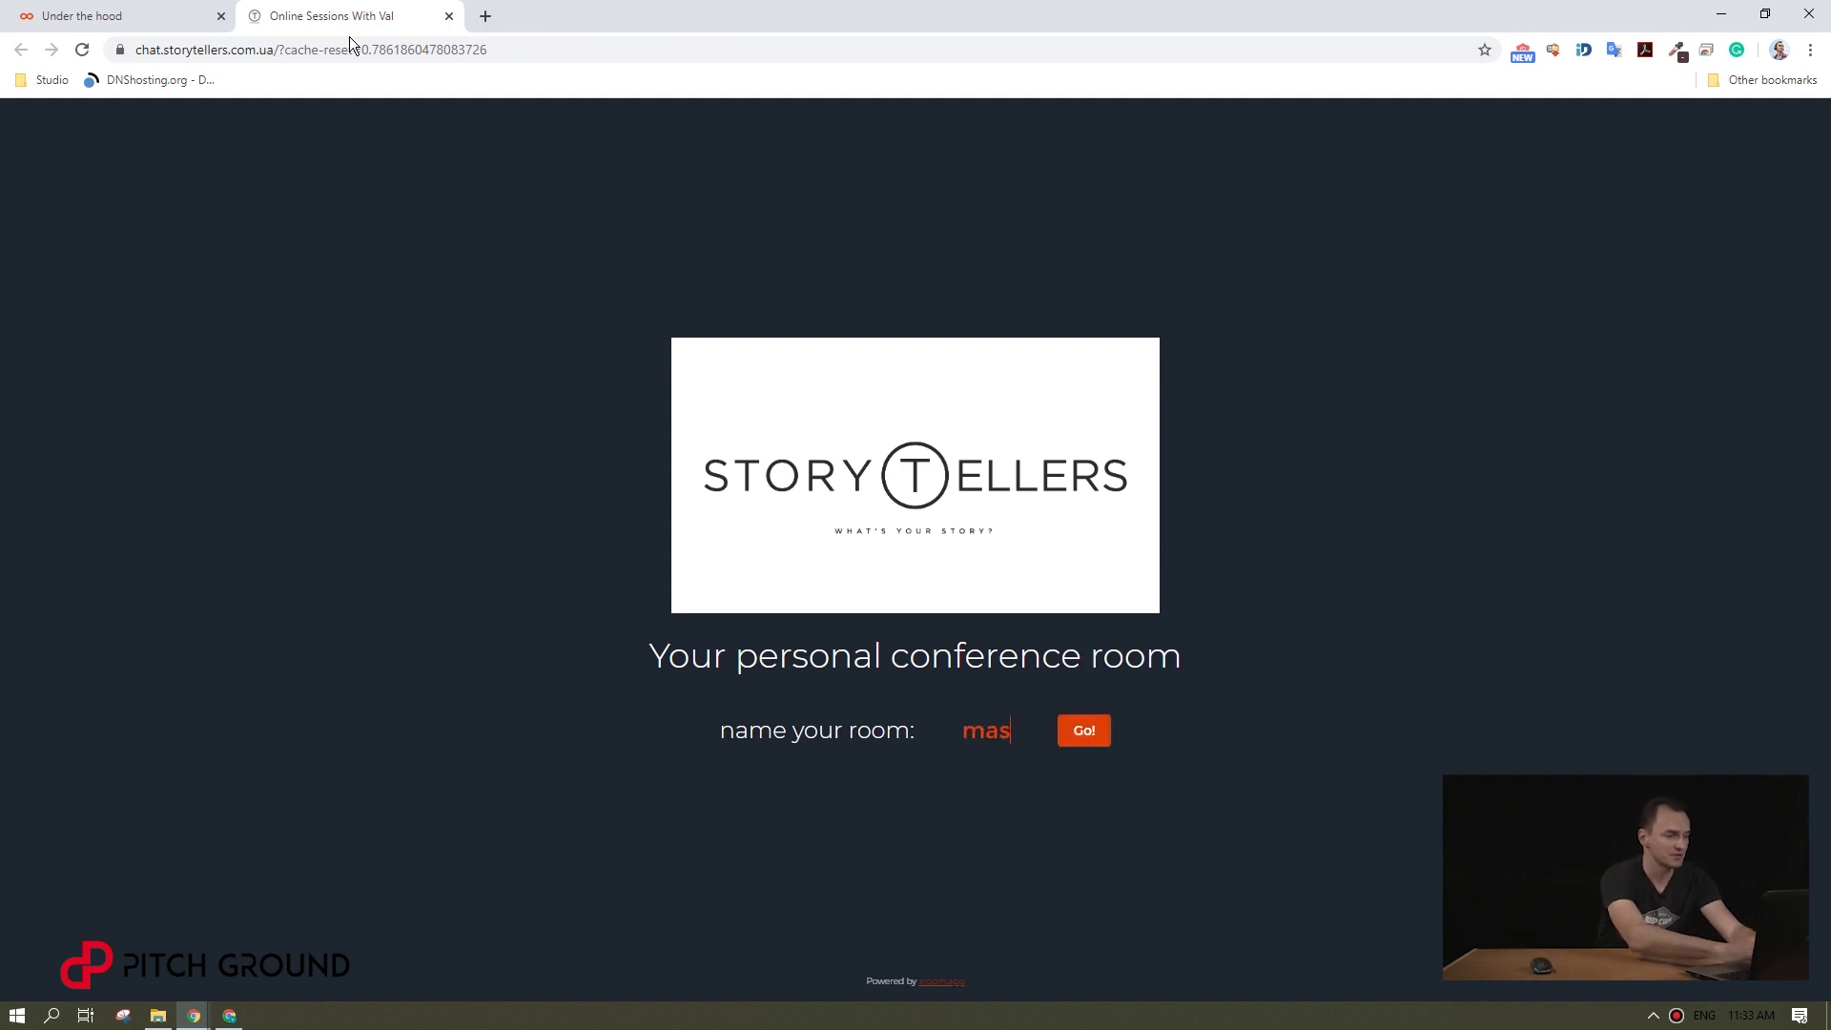
text(terclass)
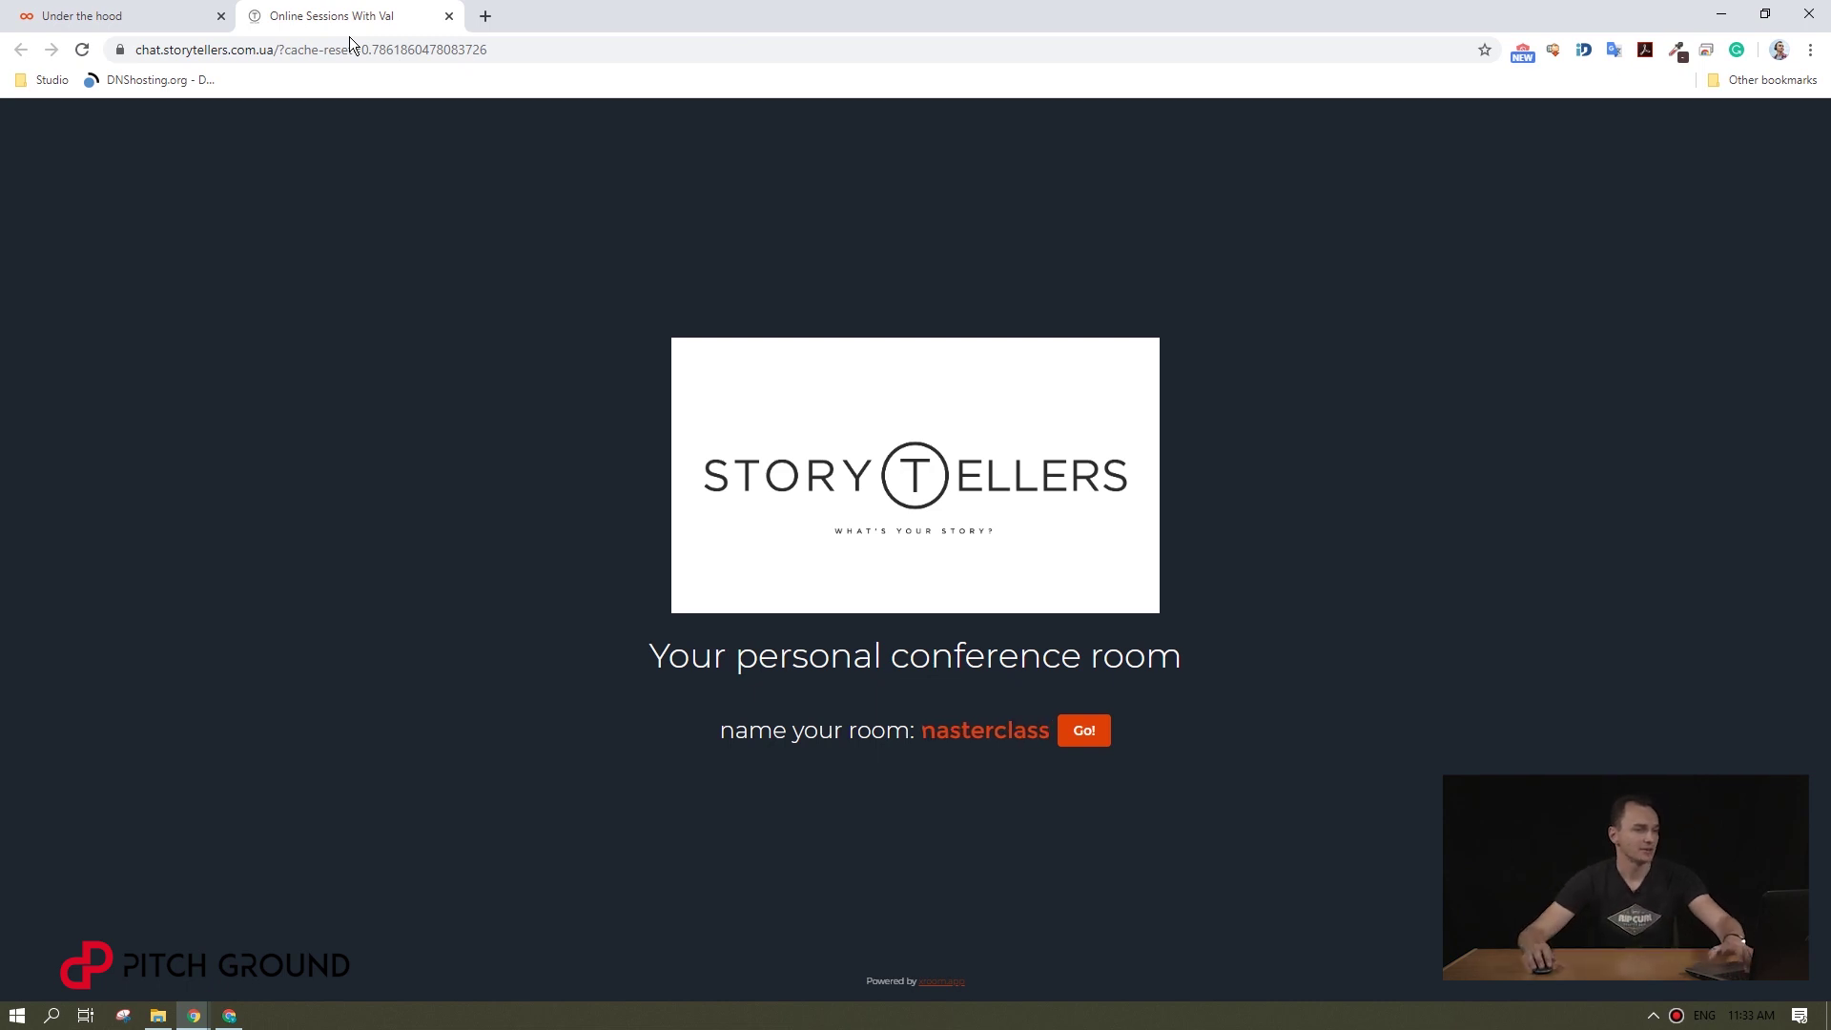
click(1106, 730)
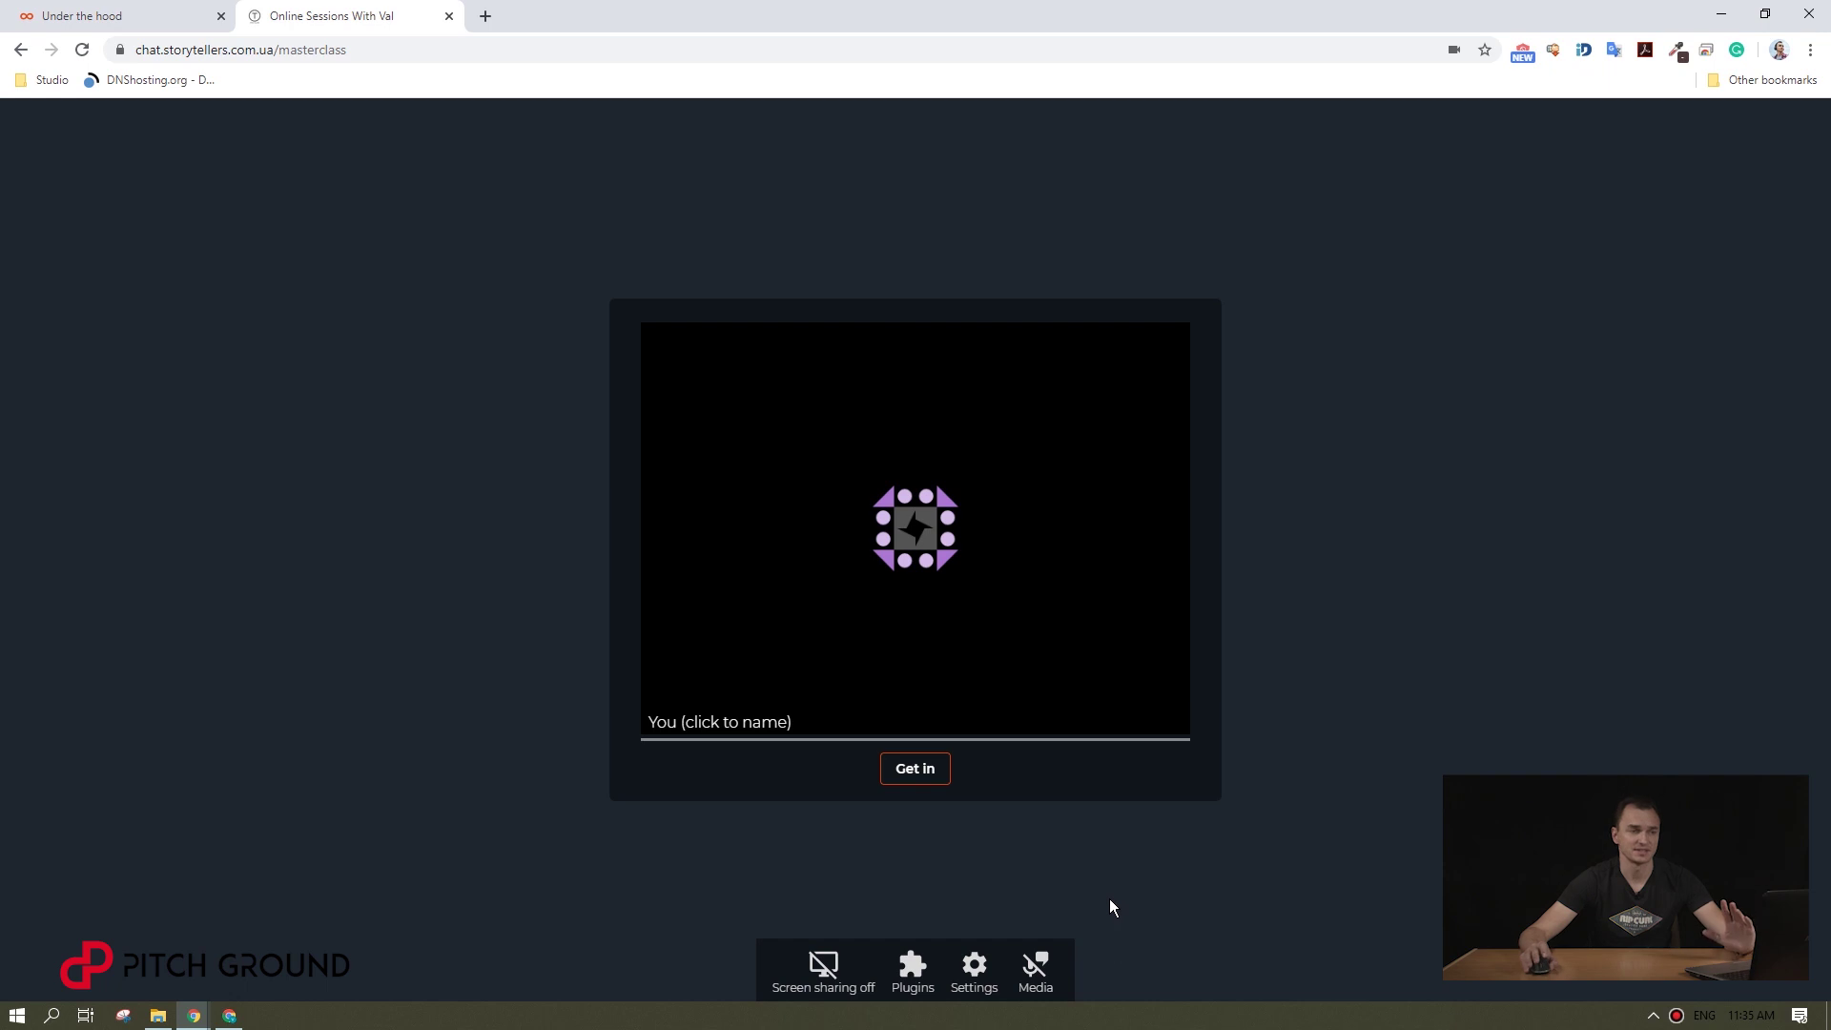
Step: Enter the participant's display name and join the masterclass session
click(754, 728)
text(Val)
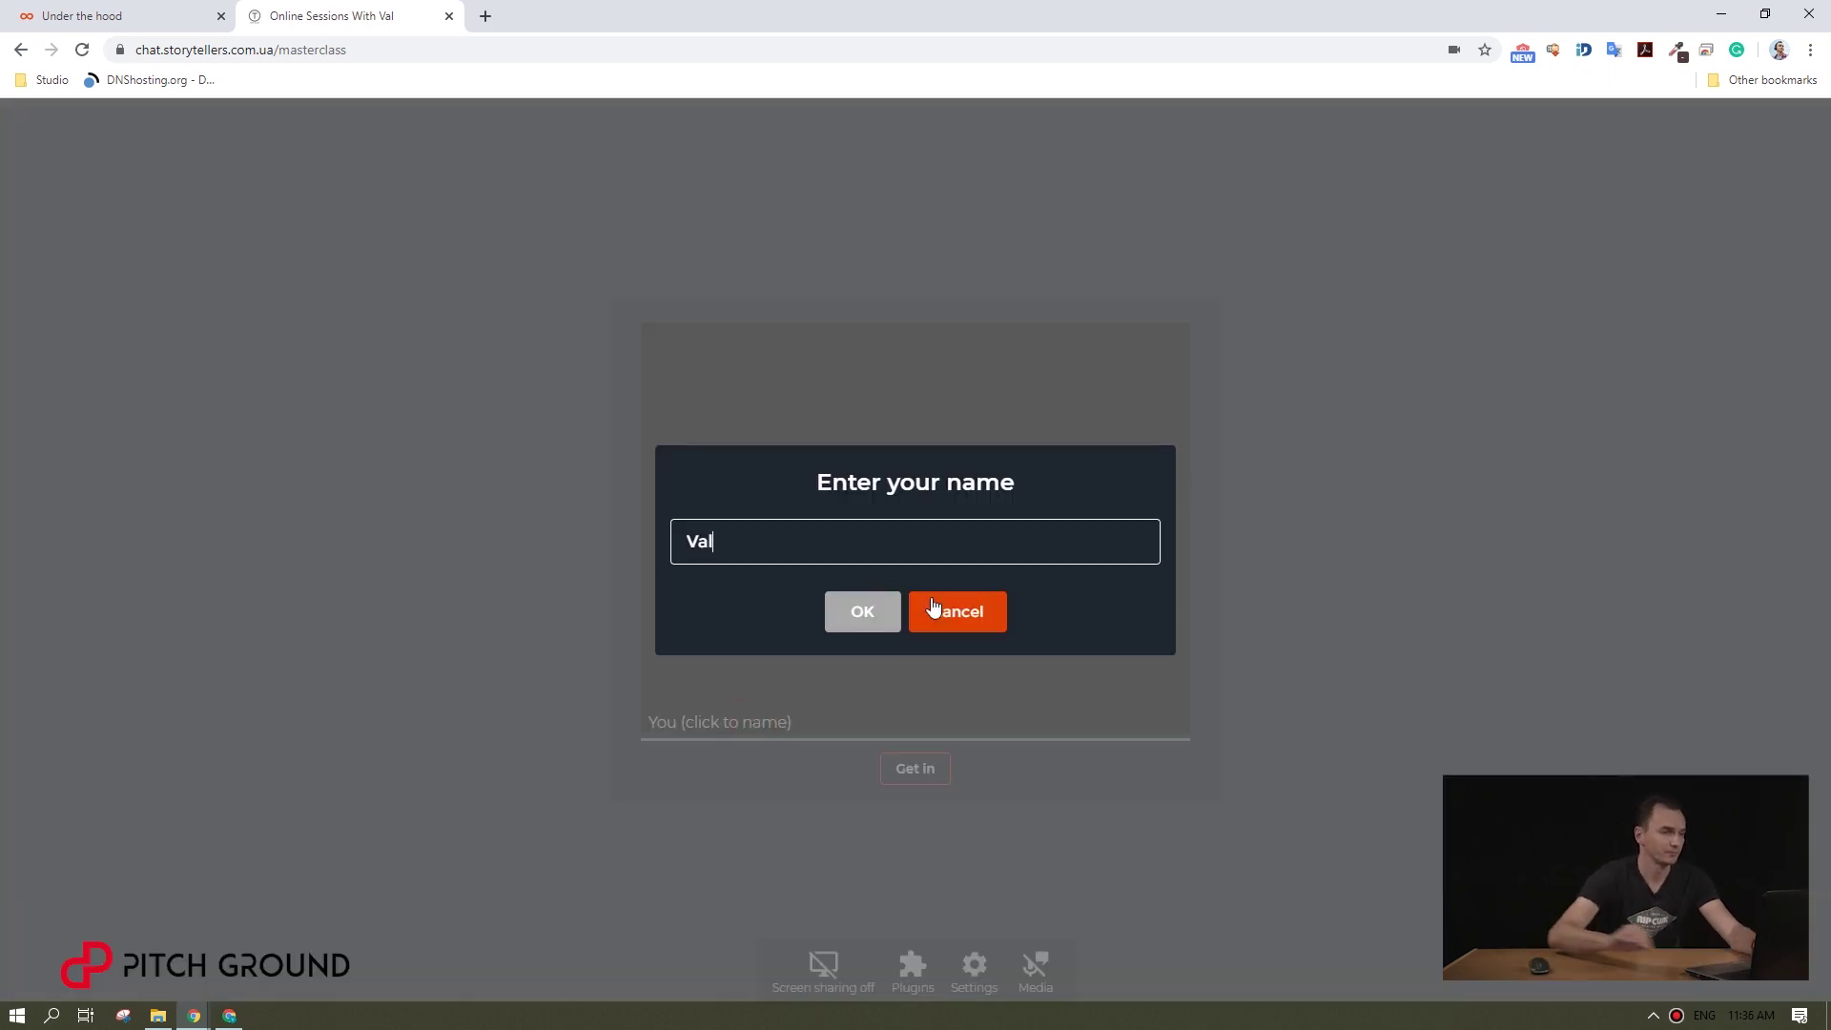
click(879, 627)
click(879, 627)
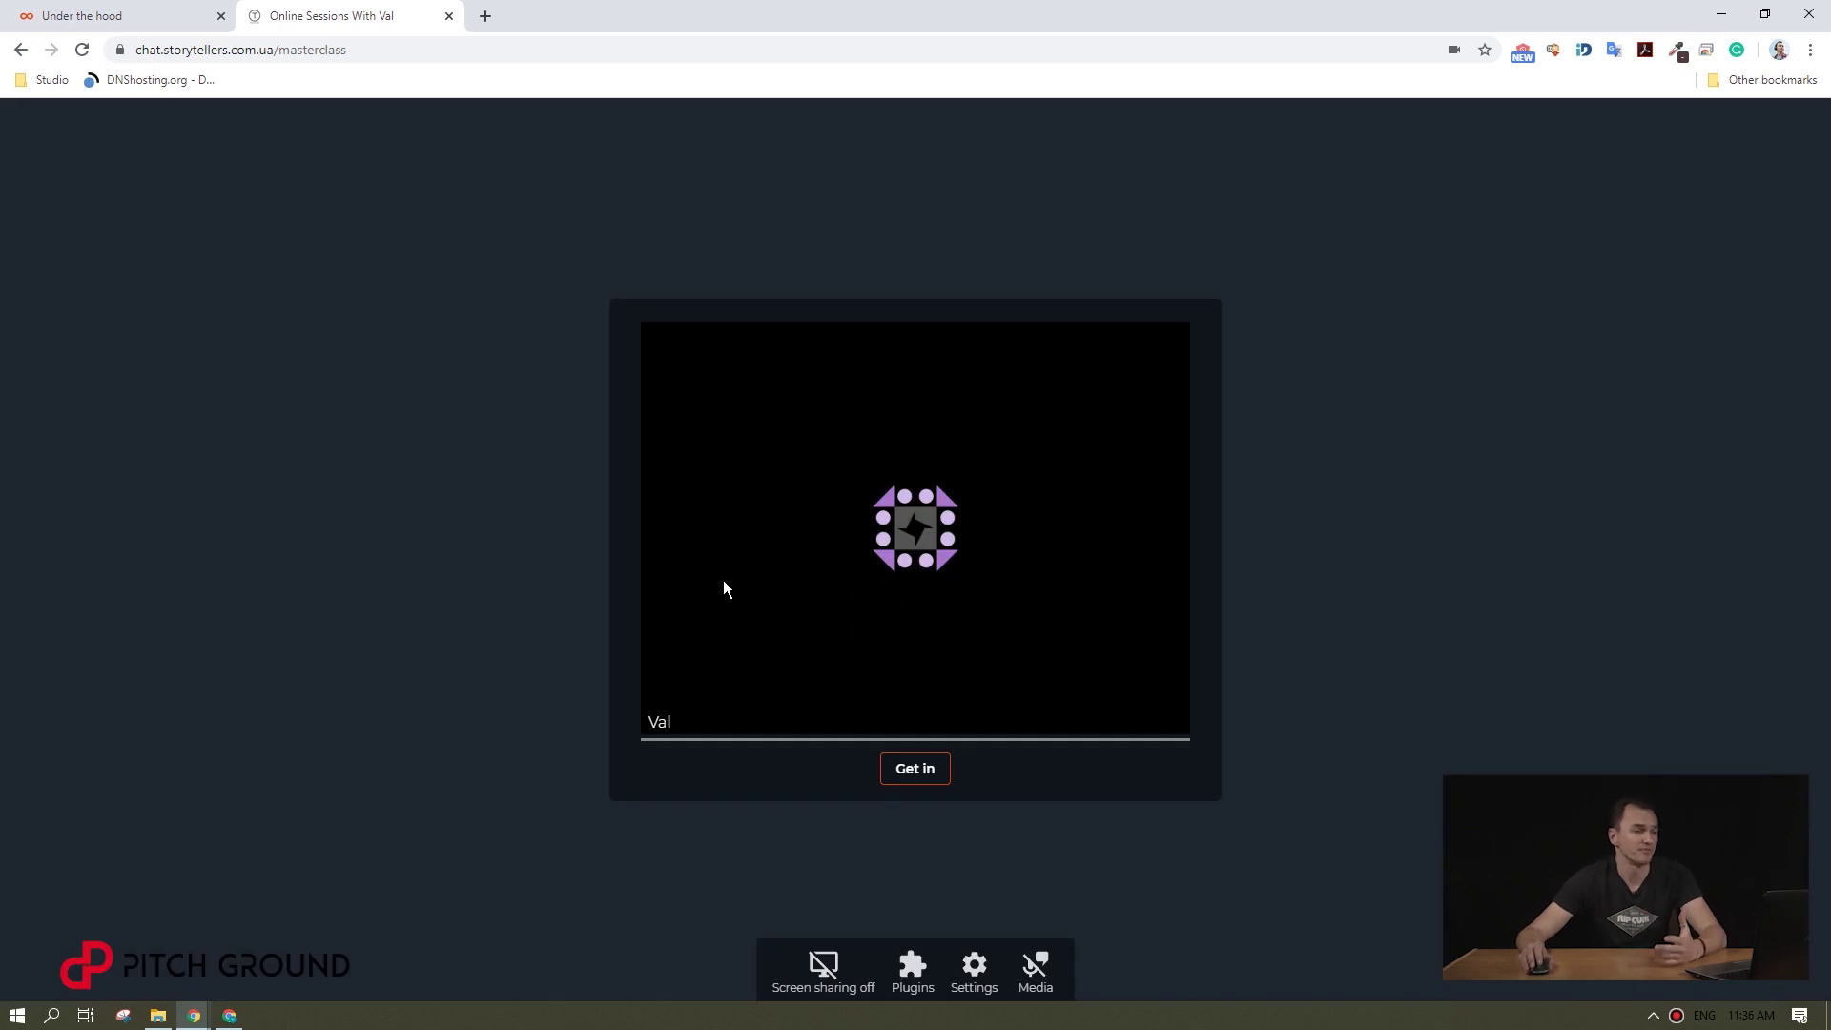